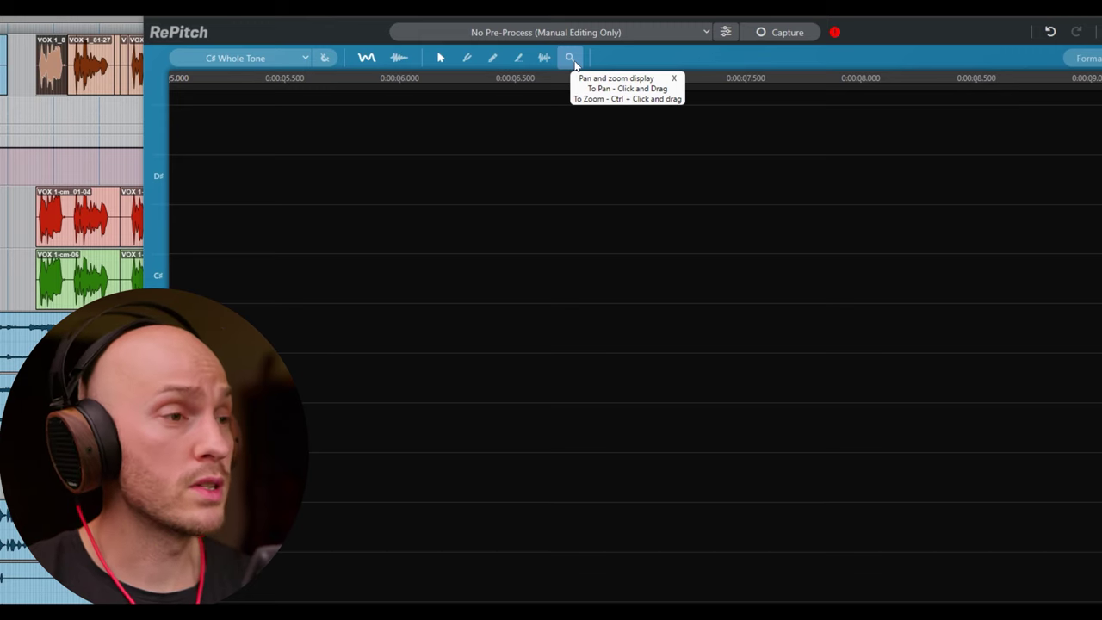
- Add a scale in the Scales settings, save the scale list, and choose A Major as the working scale
left_click(259, 59)
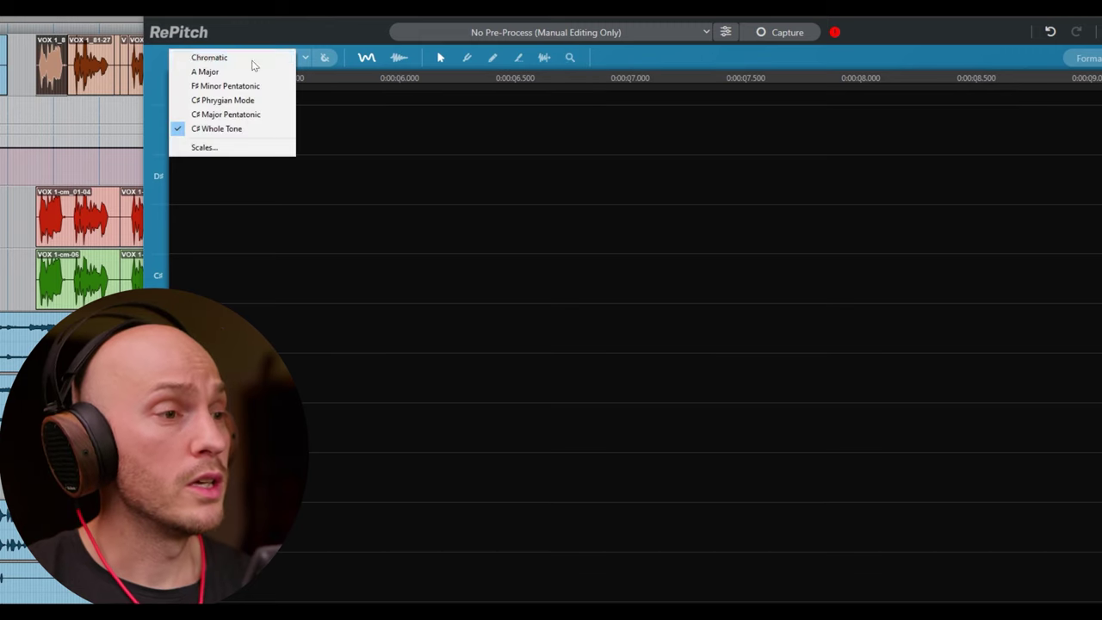
left_click(221, 152)
left_click(641, 328)
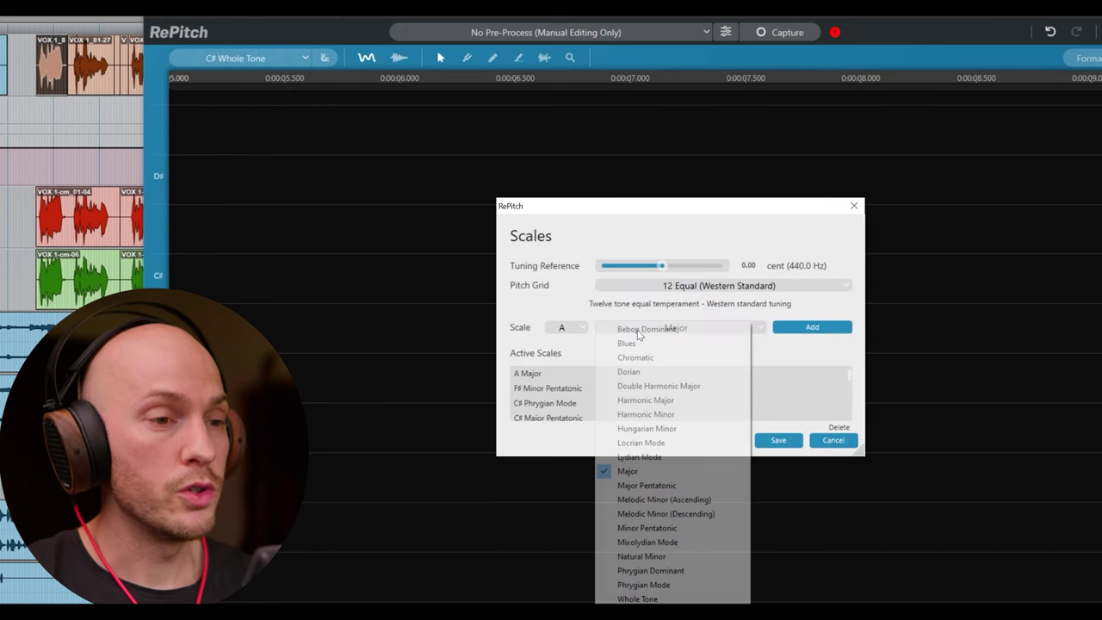
left_click(569, 327)
left_click(548, 311)
left_click(829, 323)
left_click(780, 441)
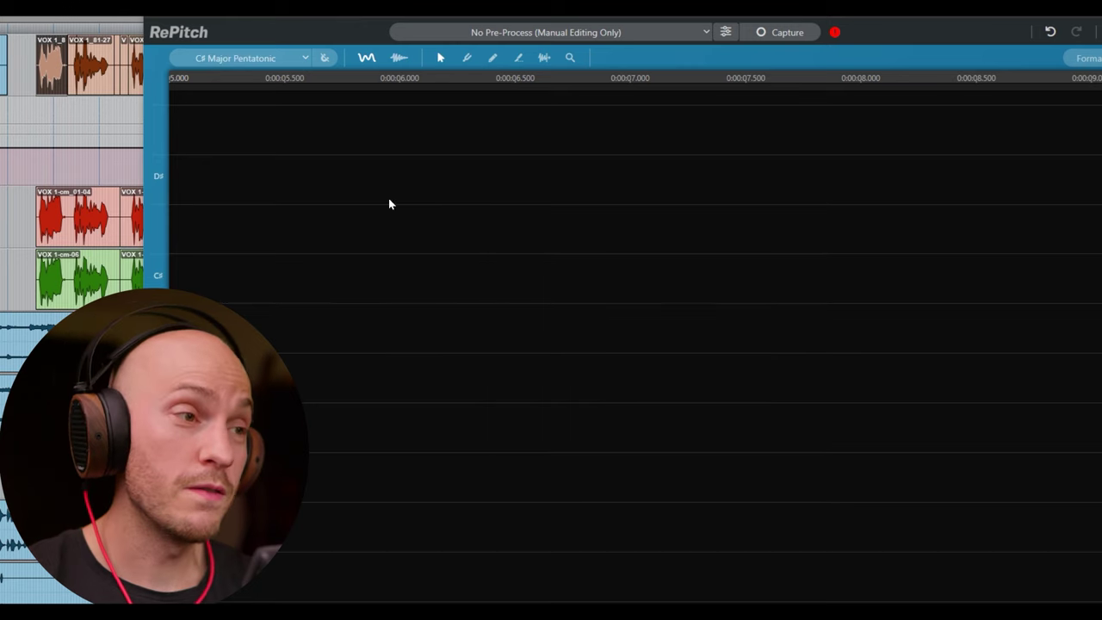
left_click(281, 60)
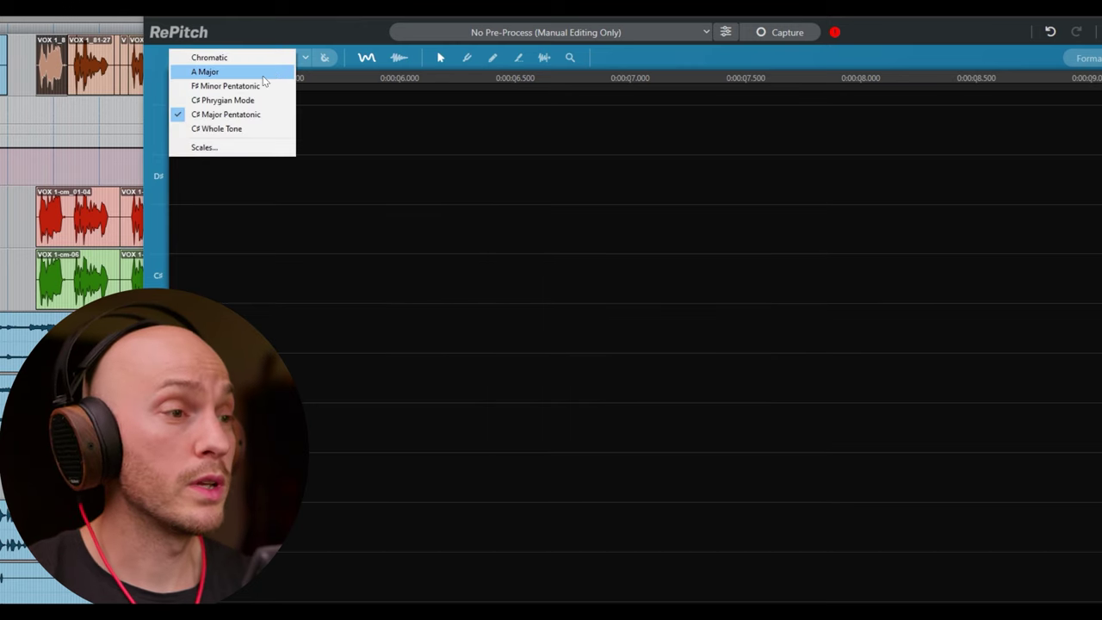
left_click(263, 75)
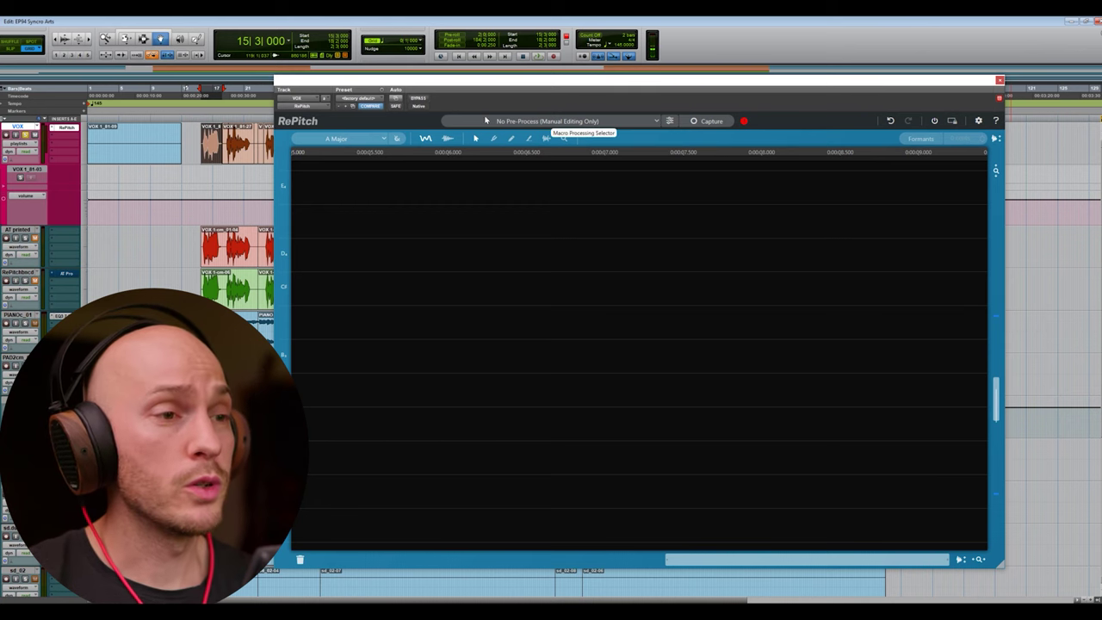
- Review the Instrument, Vocal and User macro processing presets without choosing one
left_click(486, 121)
mouse_move(486, 134)
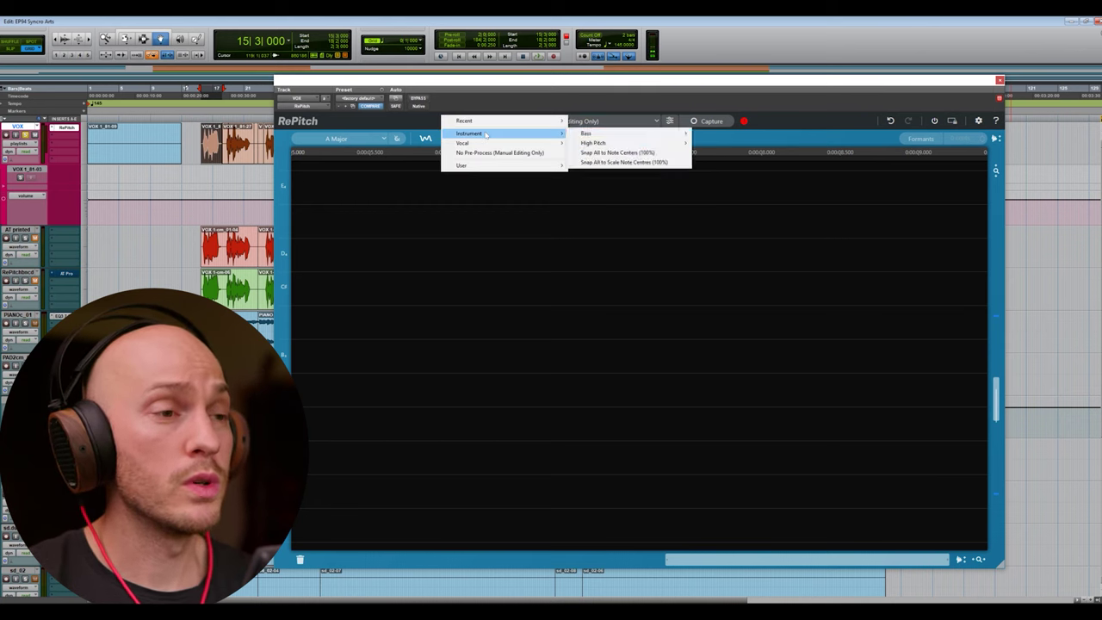
mouse_move(601, 144)
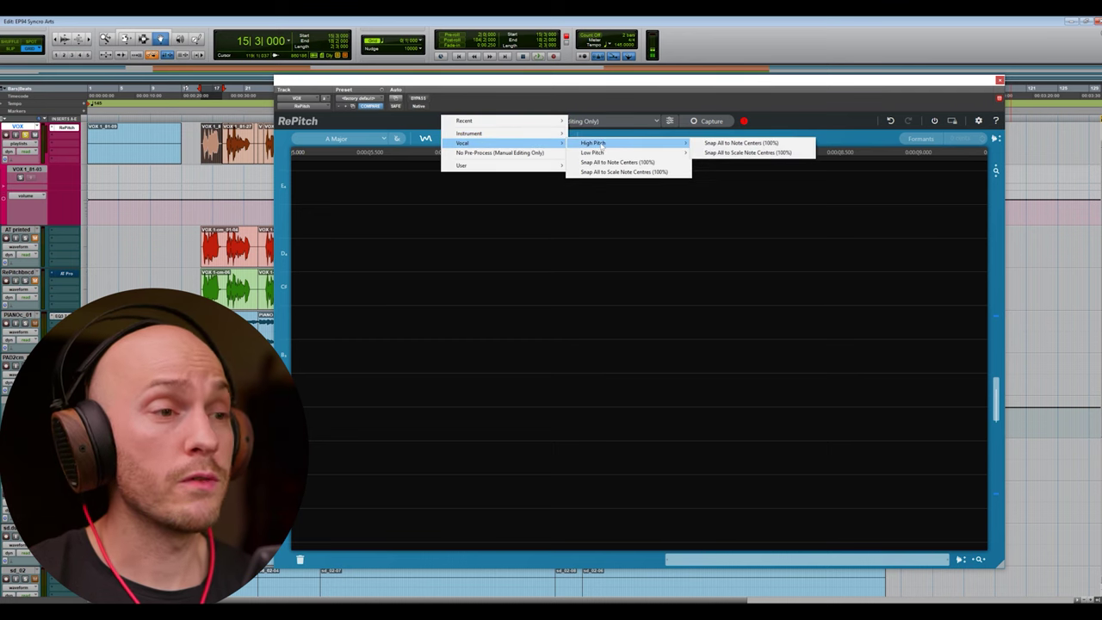
mouse_move(527, 168)
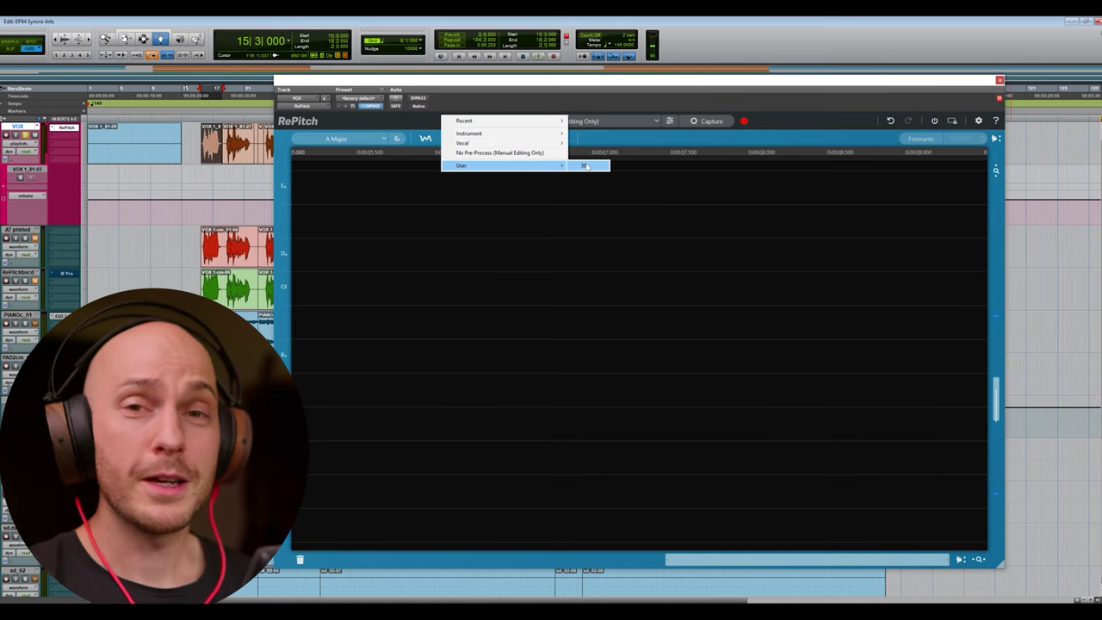
left_click(618, 82)
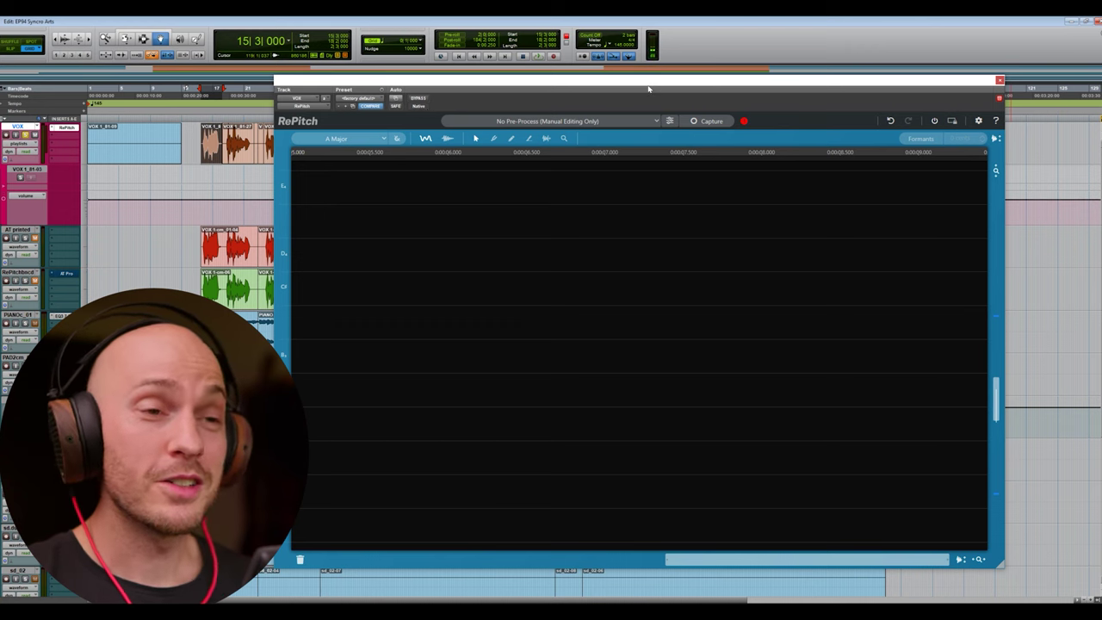
- Capture the first vocal phrase of the VOX track for pitch editing by playing it from 15|3|000
left_click(702, 123)
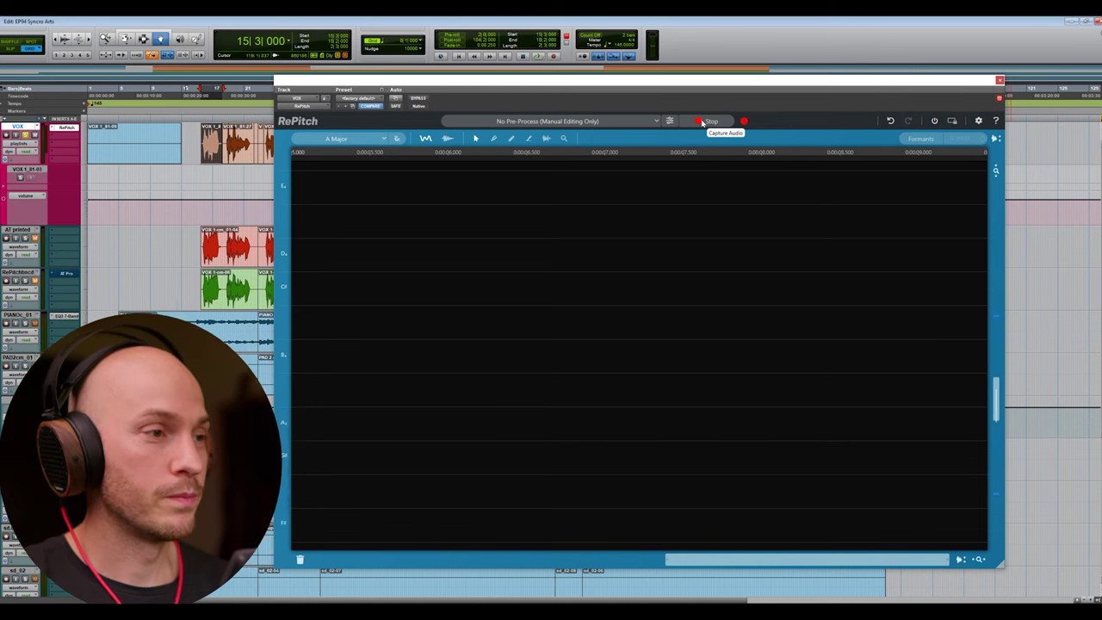
key("space")
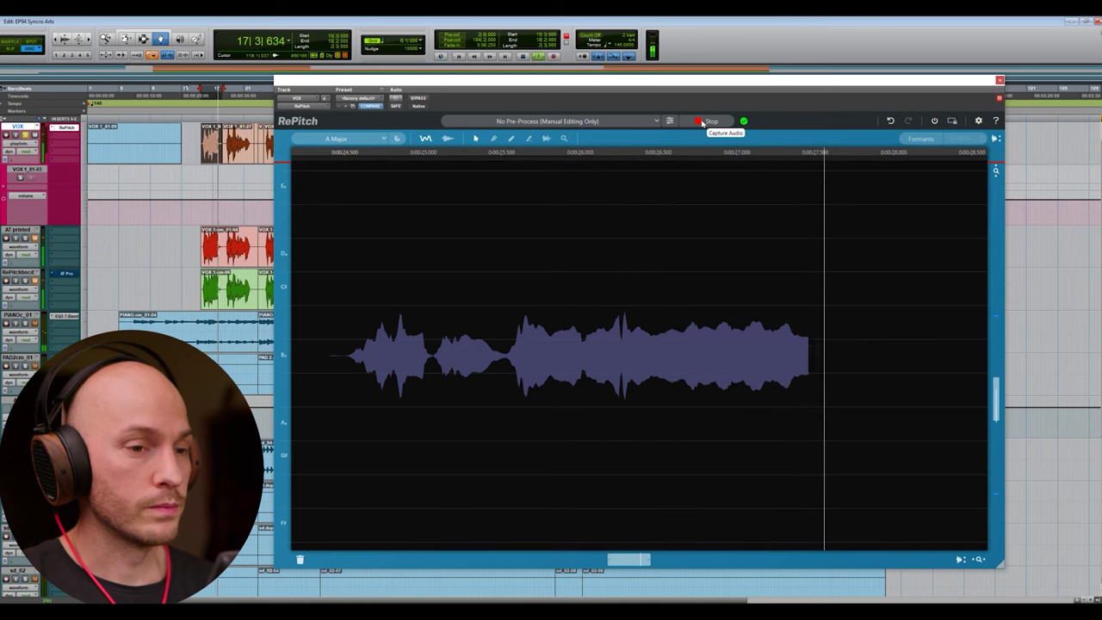
key("space")
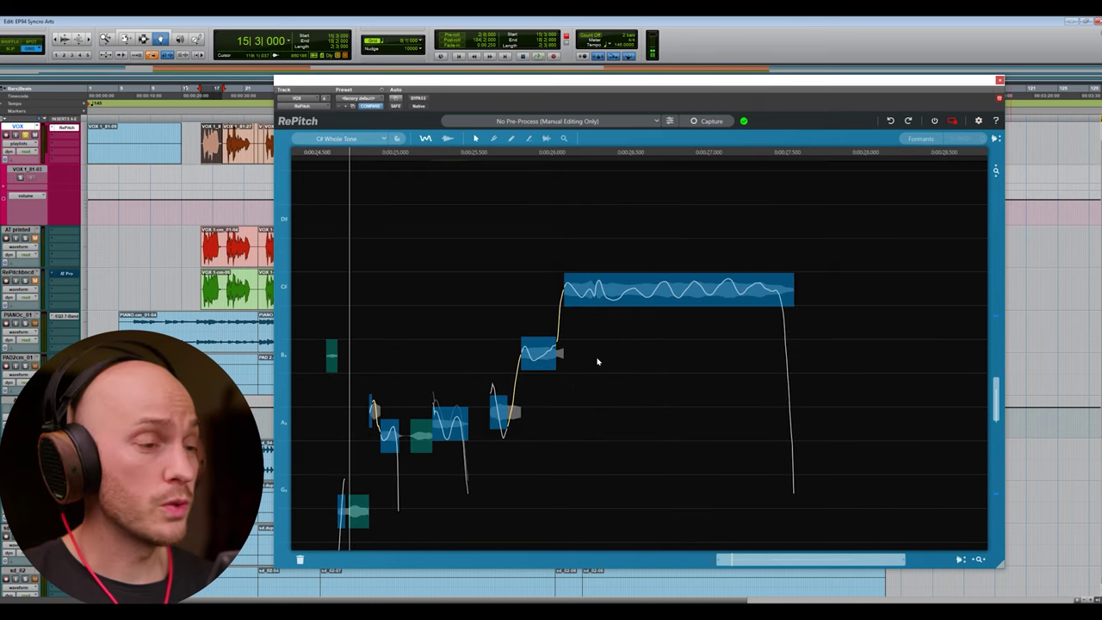
- Snap the short note just before 0:00:25.000 to A3 and the long sustained note to C#4, both at 0 cents
double_click(386, 448)
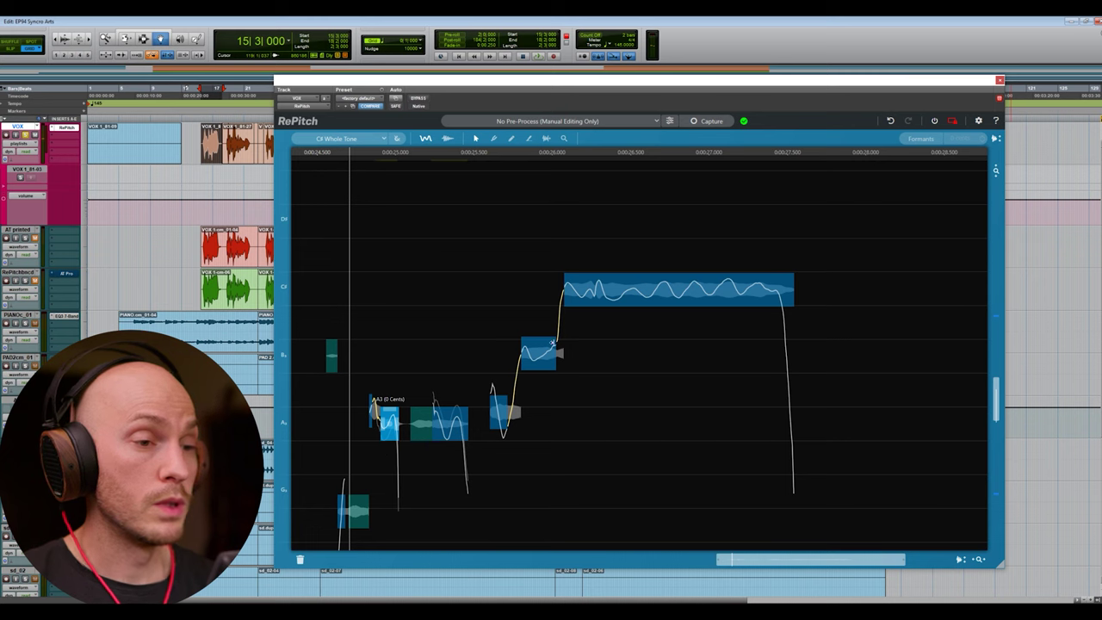
left_click(634, 280)
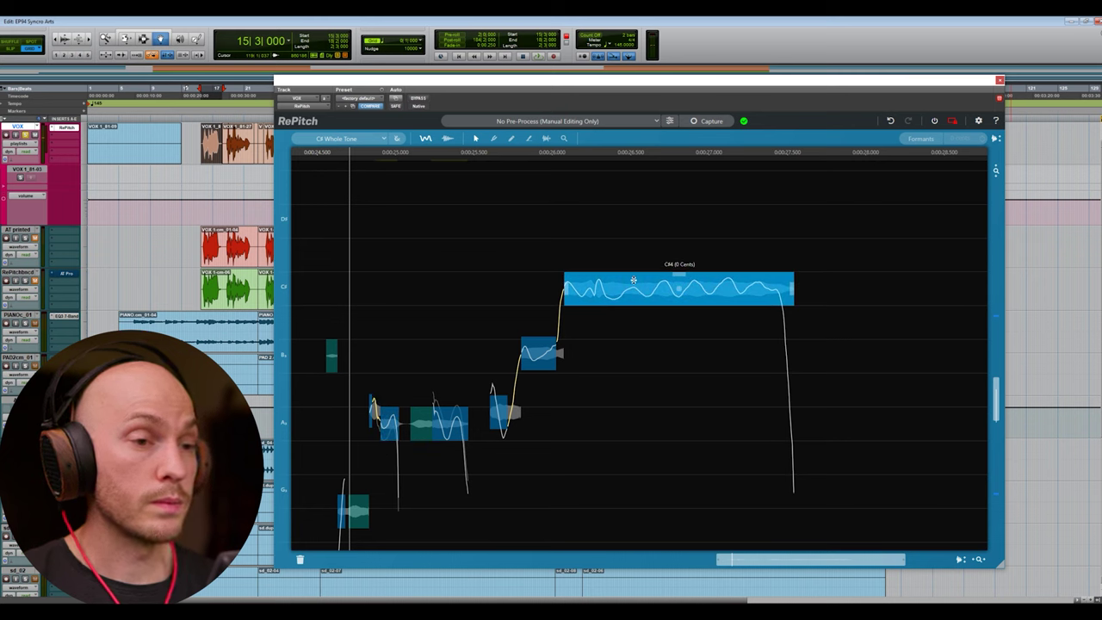
double_click(634, 280)
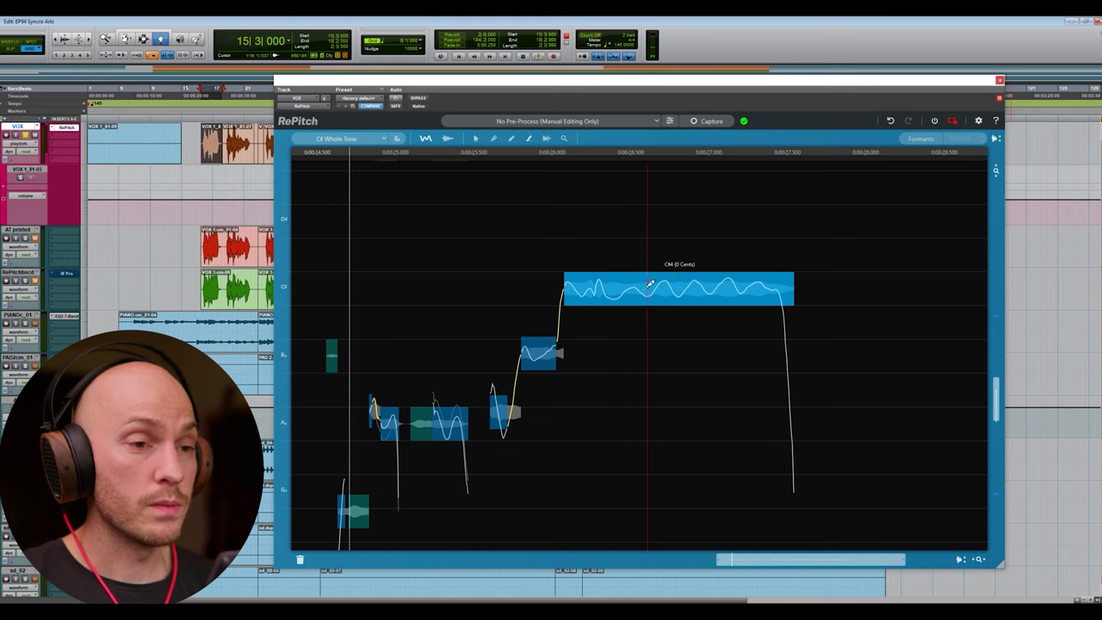
- Split the long C#4 note into four segments and try separate pitch adjustments on the individual segments
key("ctrl+z")
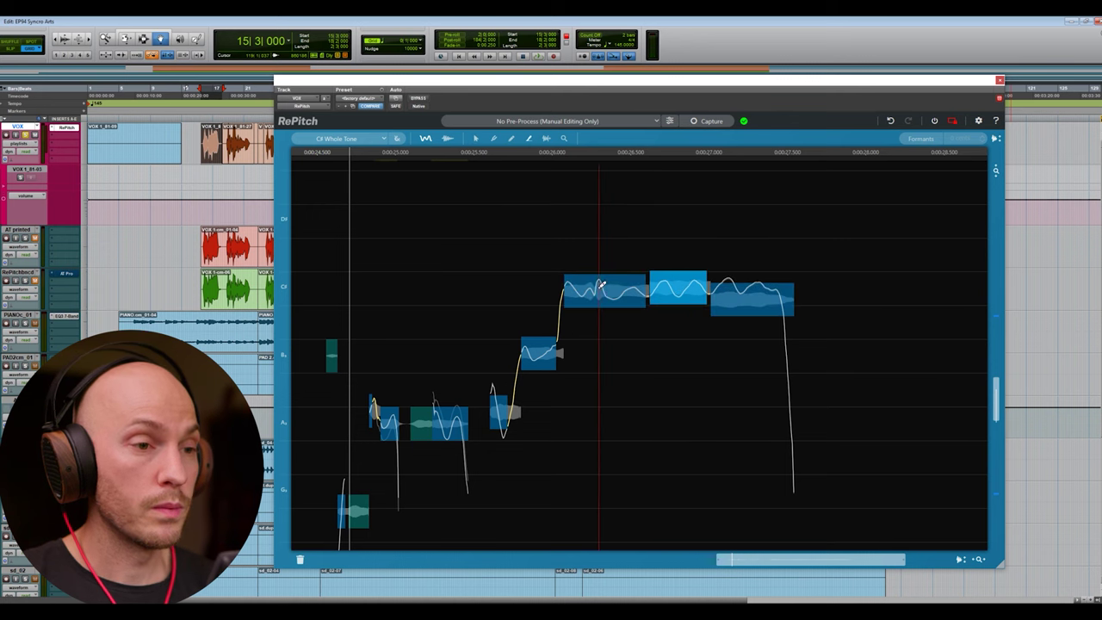
double_click(602, 285)
left_click(722, 304)
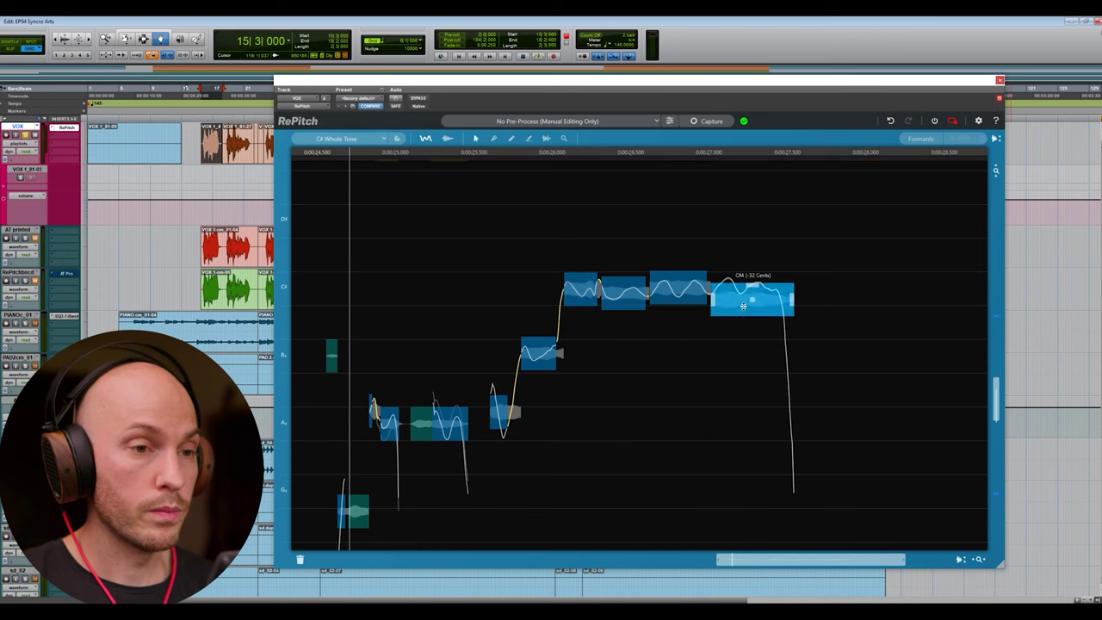
left_click(672, 297)
left_click(631, 299)
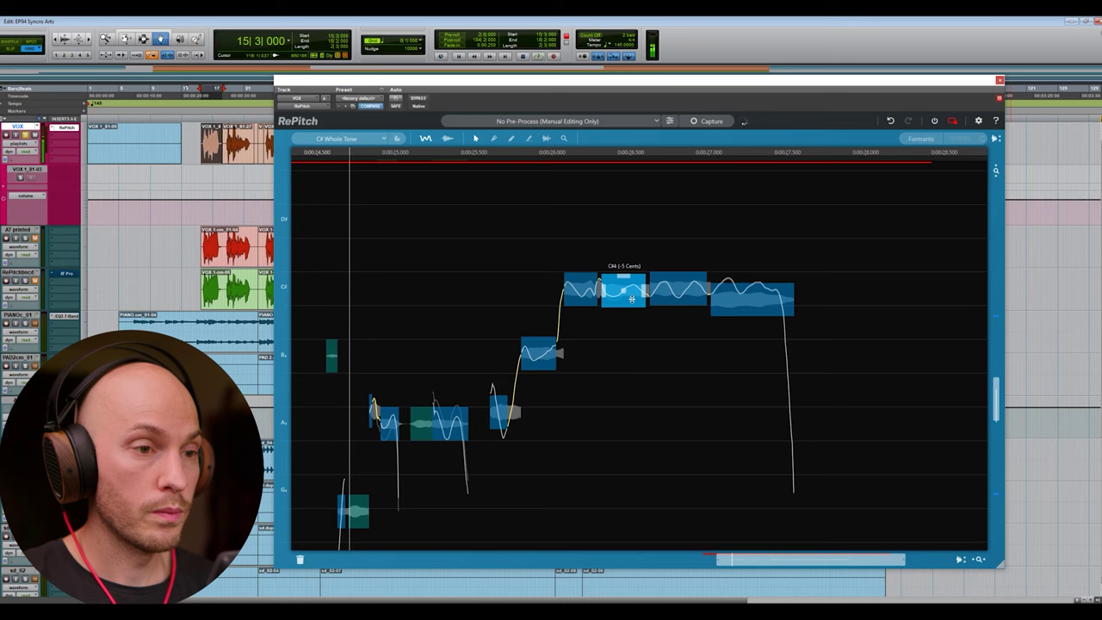
left_click(746, 296)
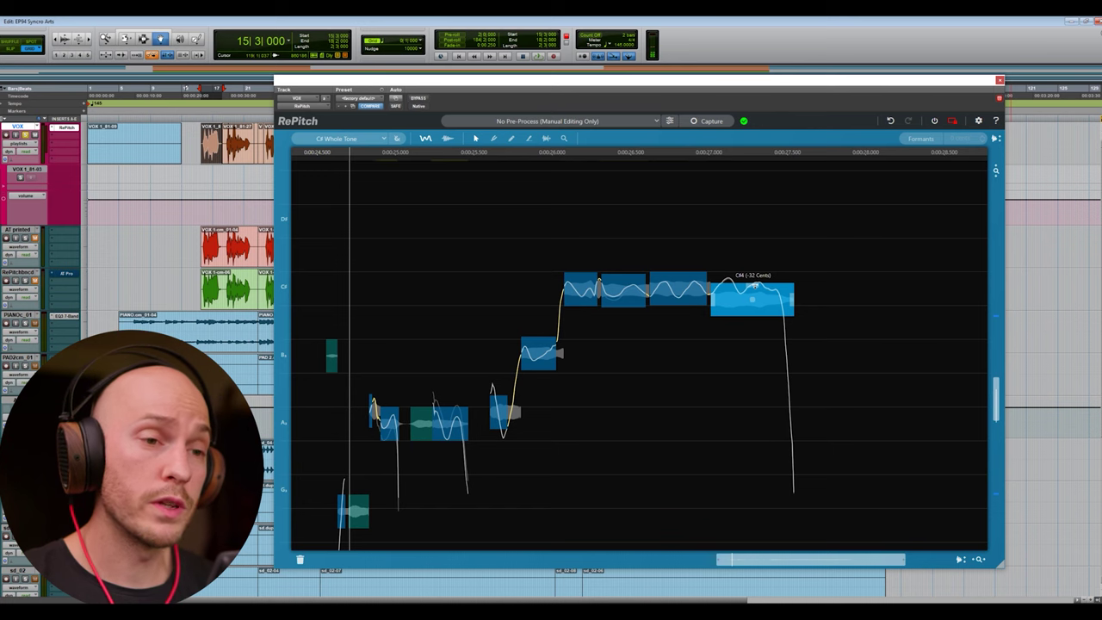
left_click_drag(755, 284, 744, 382)
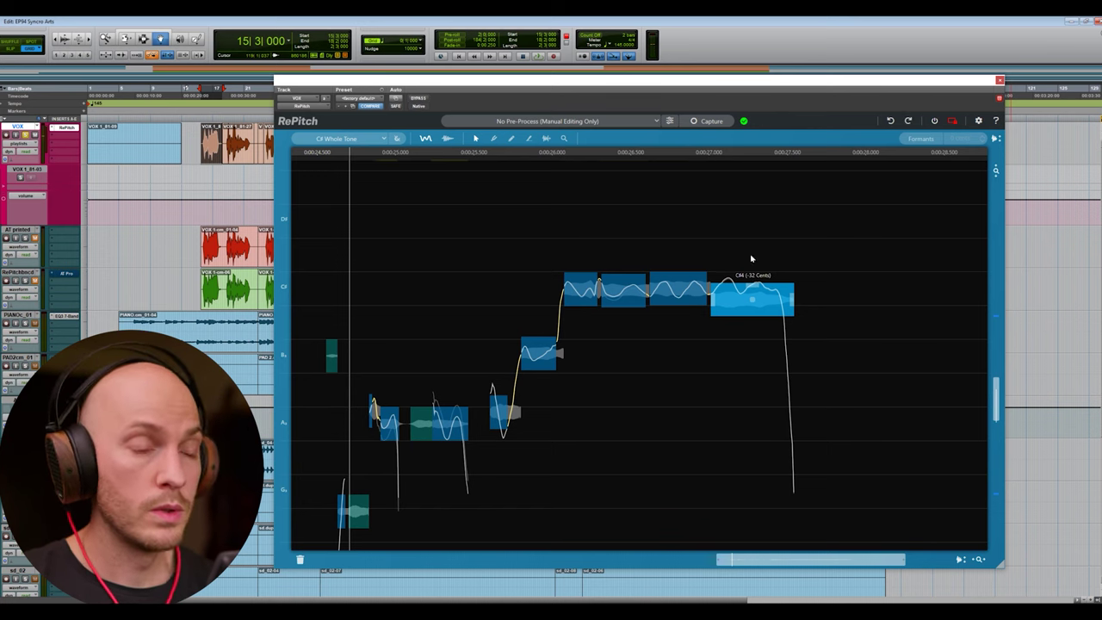
- Join the four C#4 segments into one note and slightly adjust the pitch variation of the joined note
left_click_drag(876, 293, 594, 269)
right_click(634, 279)
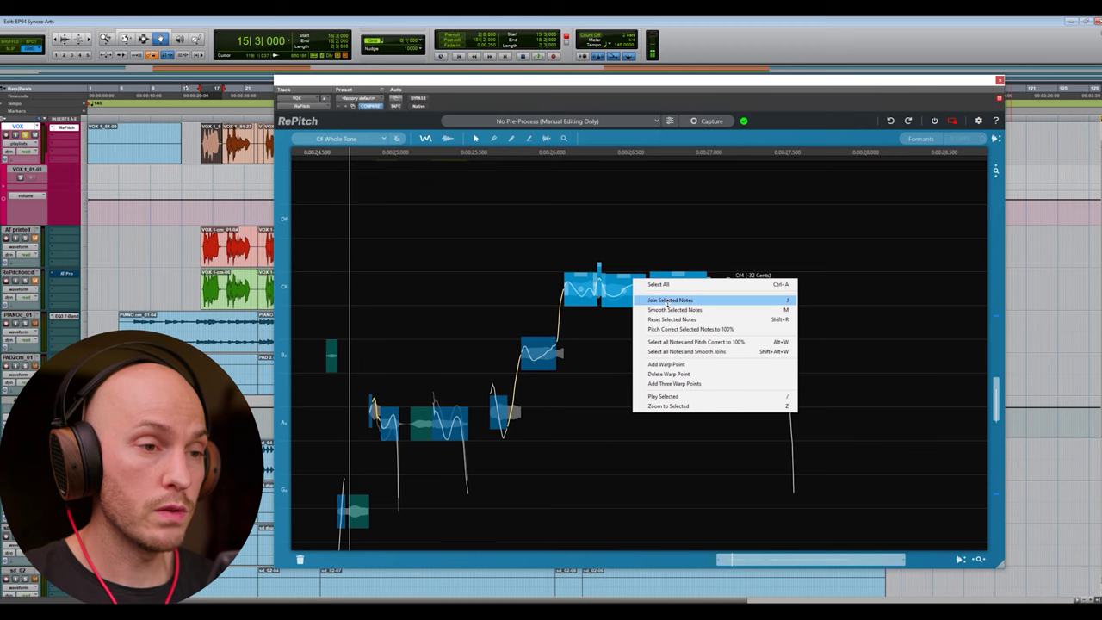
left_click(669, 300)
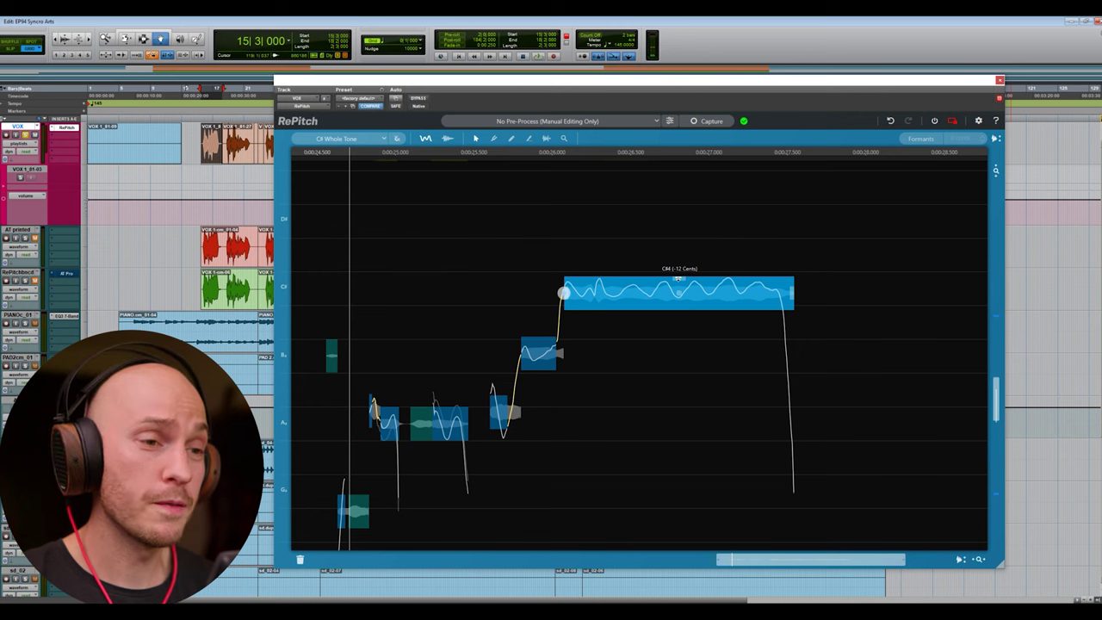
left_click_drag(678, 279, 675, 312)
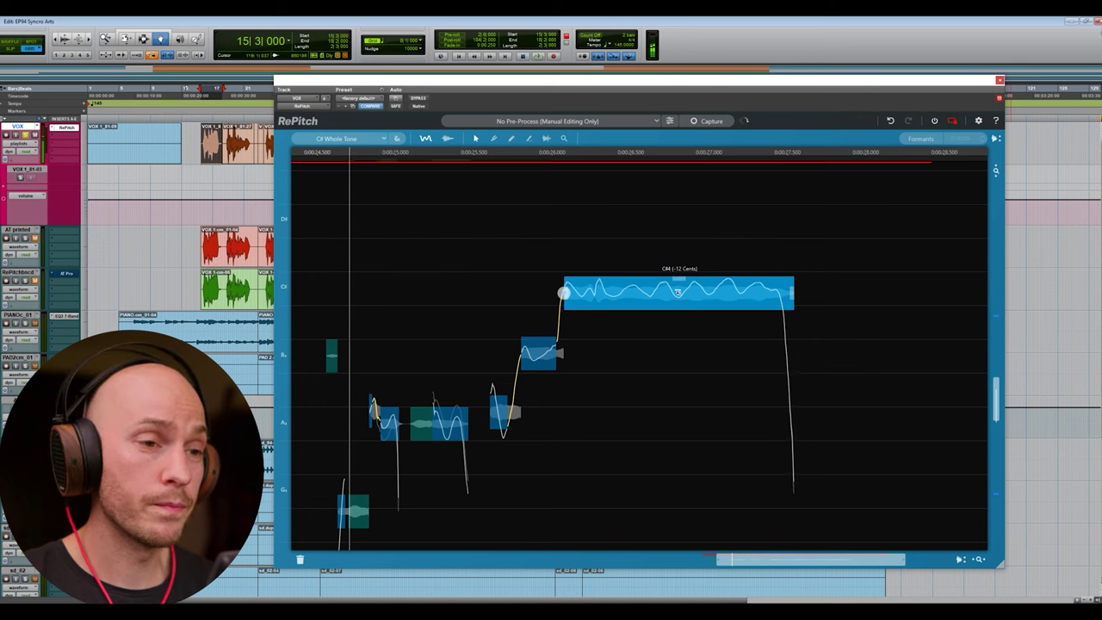
- Play the corrected vocal phrase and compare it with the pitch effect bypassed
key("space")
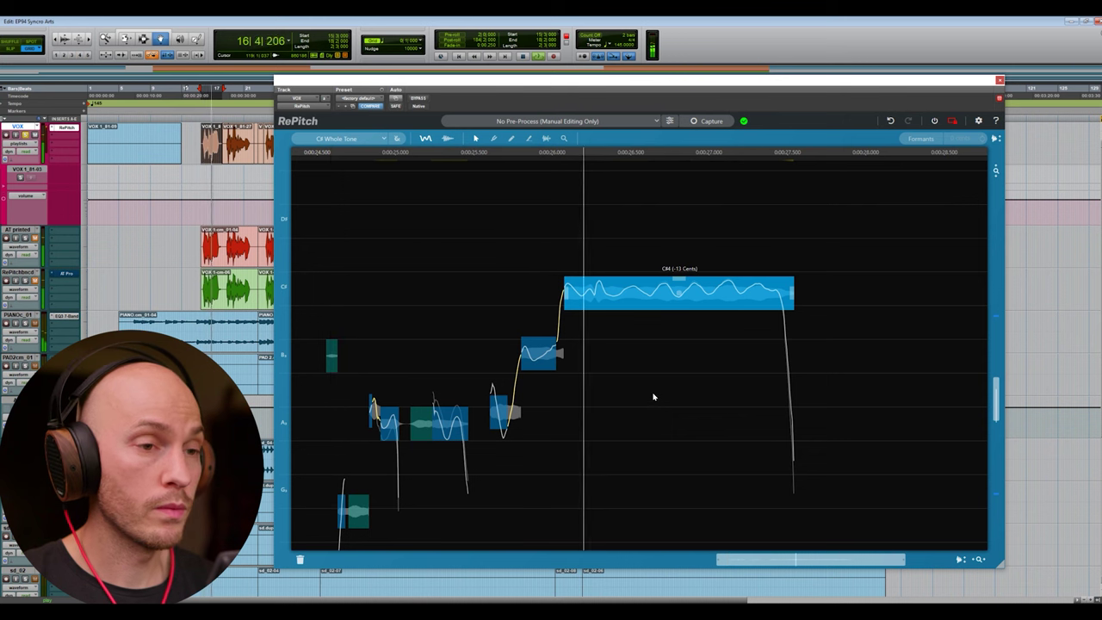
left_click(420, 99)
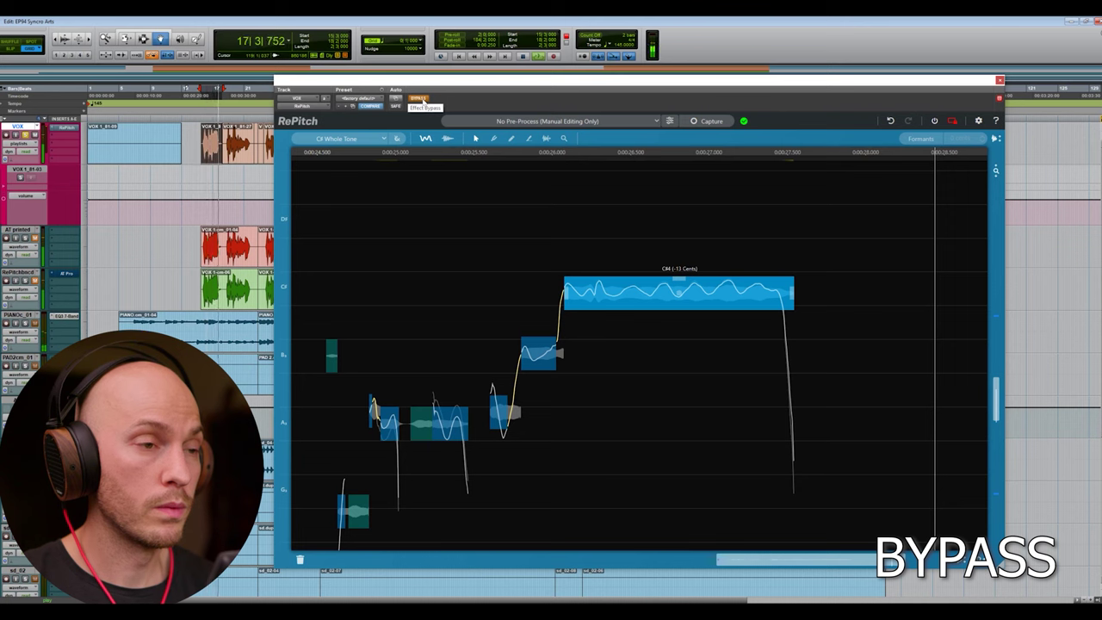
left_click(422, 101)
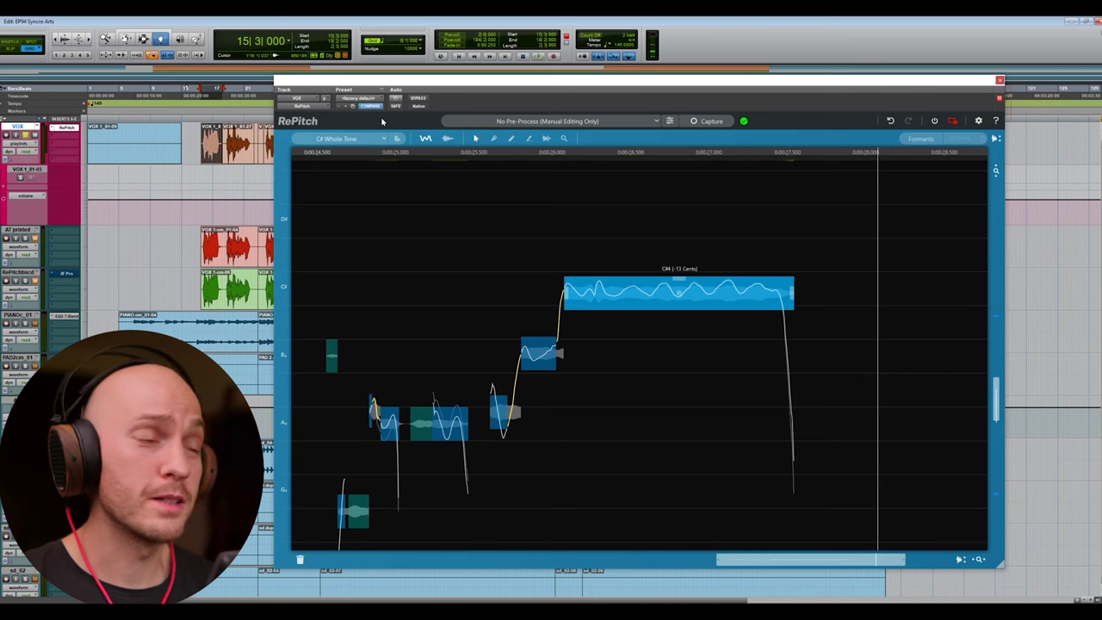
- Move the plug-in window off the vocal clips and capture the later vocal phrase that starts at 23|3|000
left_click_drag(366, 89, 422, 84)
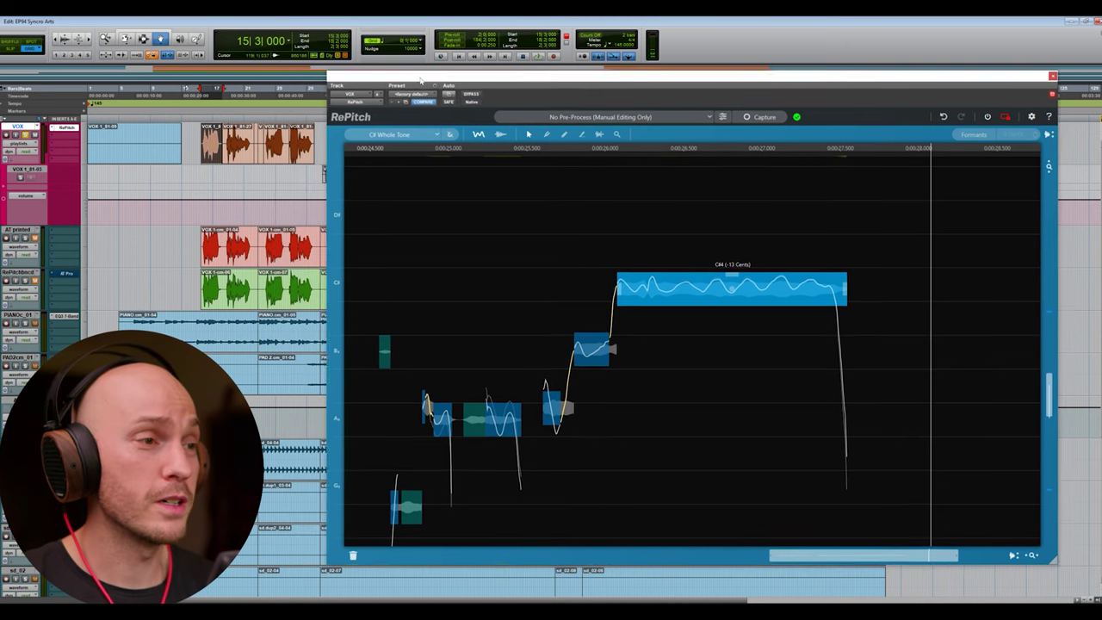
left_click(771, 116)
key("space")
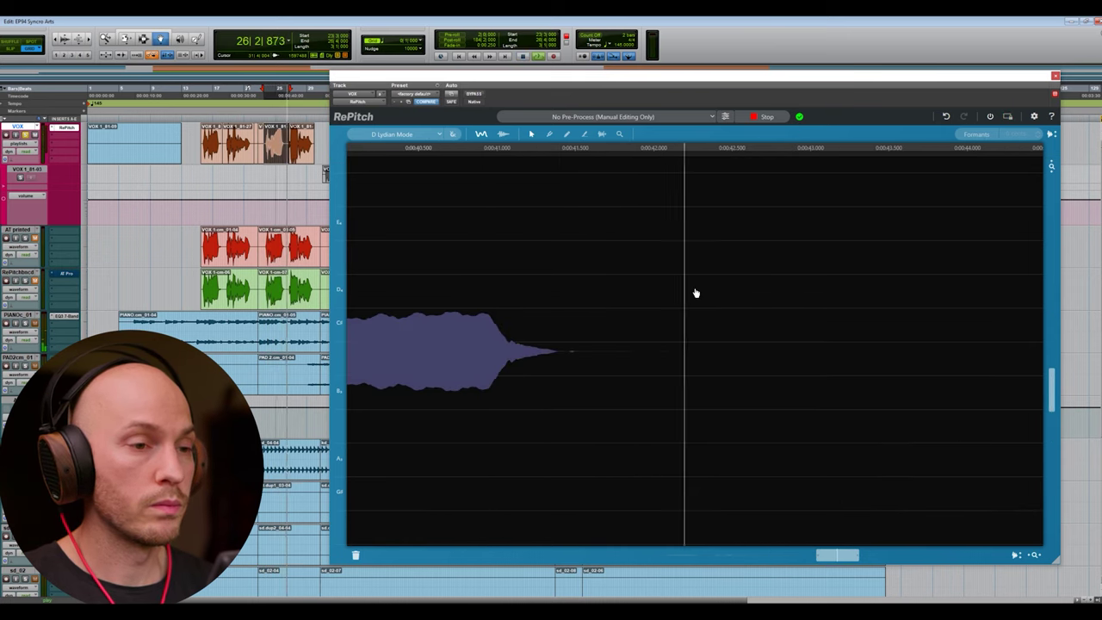
key("space")
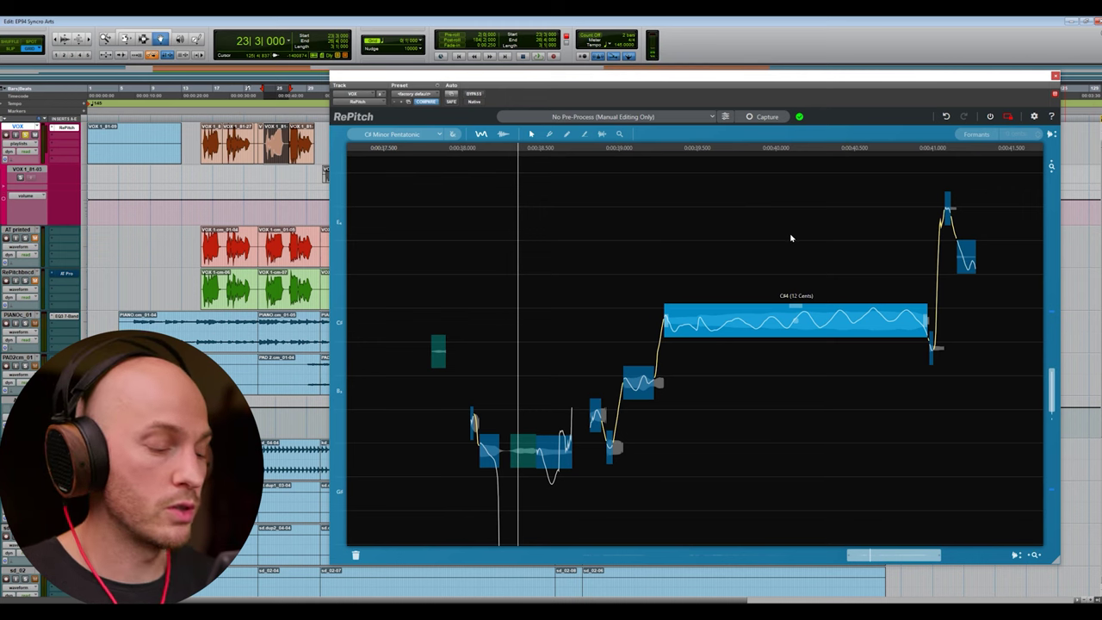
- Split the long sustained C#4 note into six segments at the low points of its vibrato
left_click(715, 321)
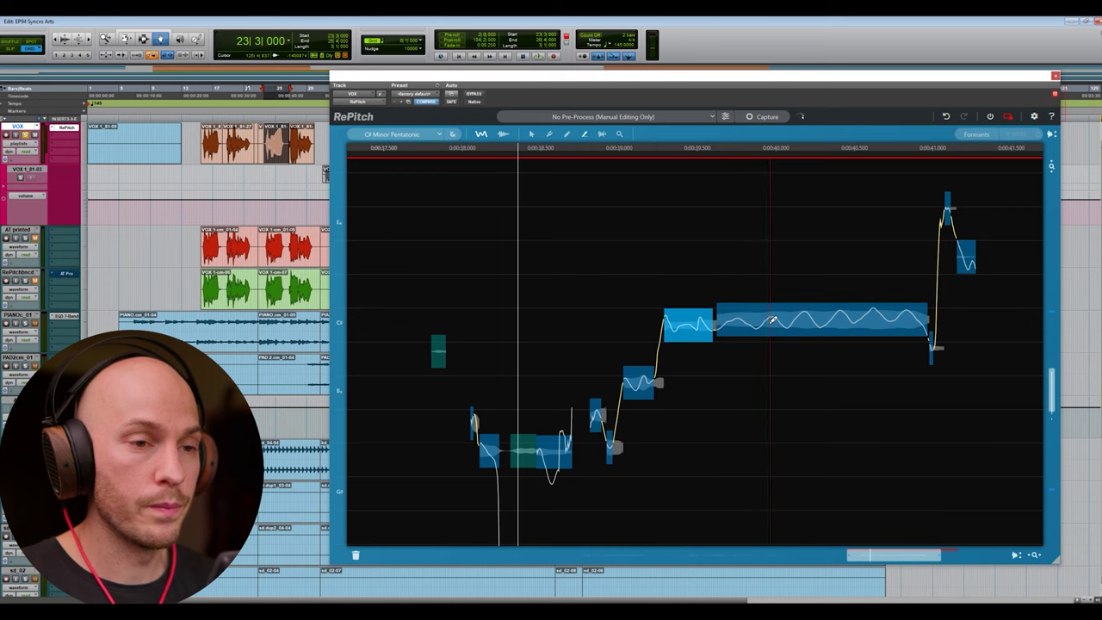
left_click(758, 321)
left_click(790, 321)
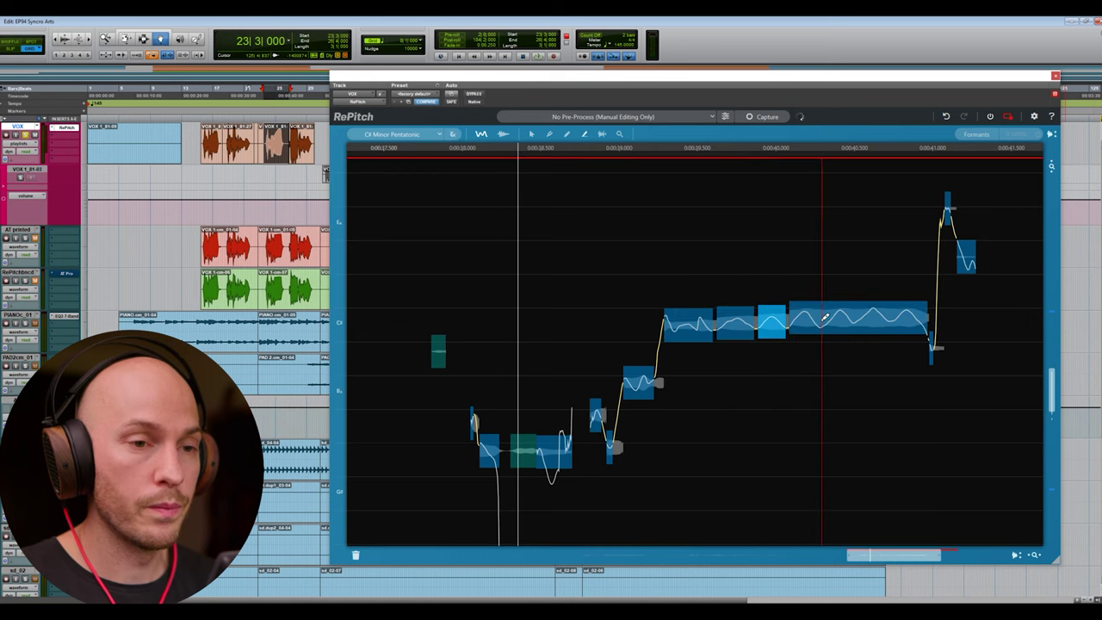
left_click(825, 319)
left_click(857, 320)
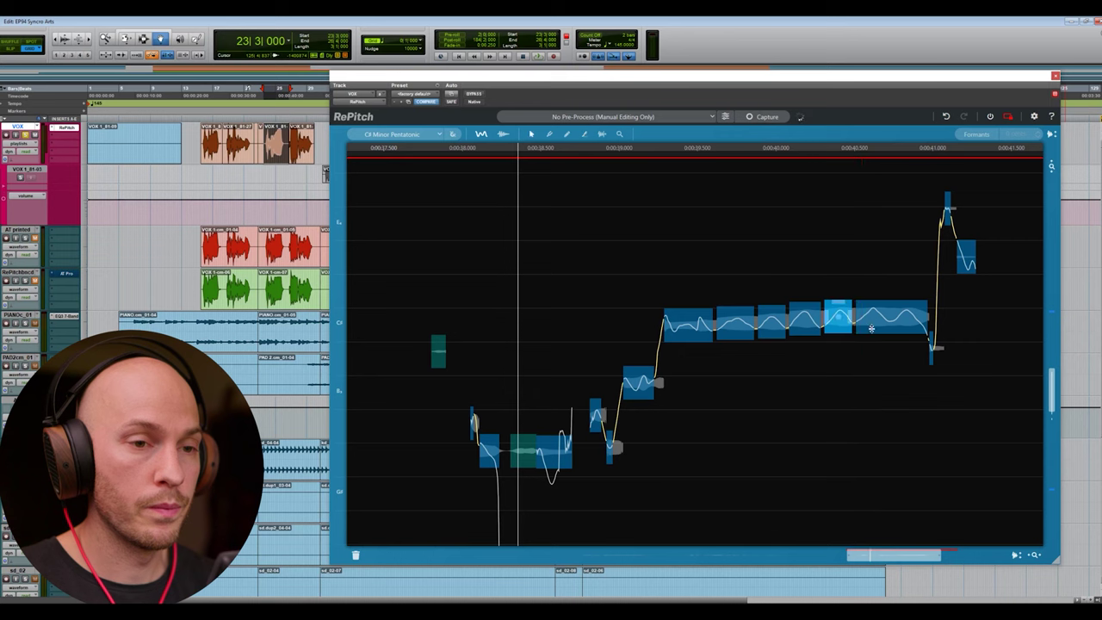
- Correct the split C#4 segments individually, putting the last at 13 cents, the second at 12 cents and the first at 4 cents
left_click(873, 328)
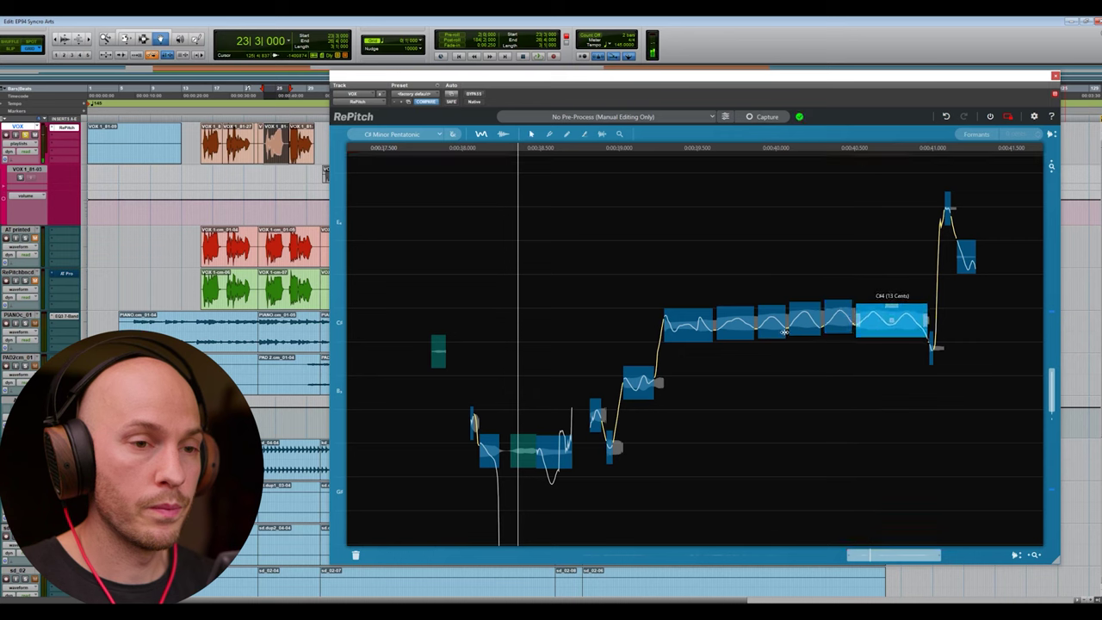
left_click(773, 322)
left_click(733, 321)
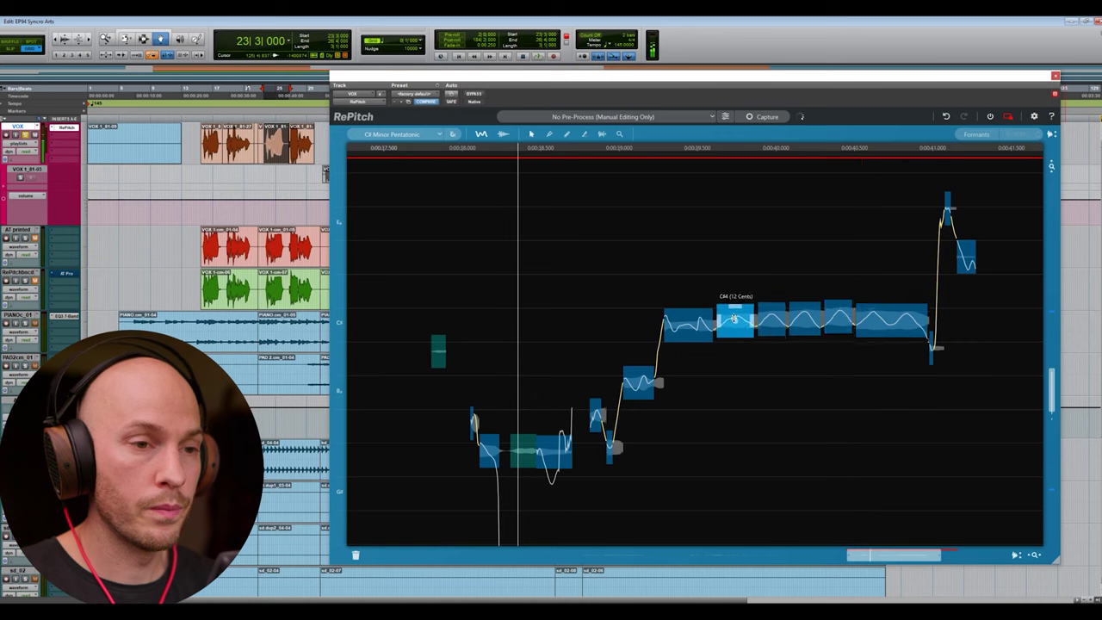
left_click(688, 319)
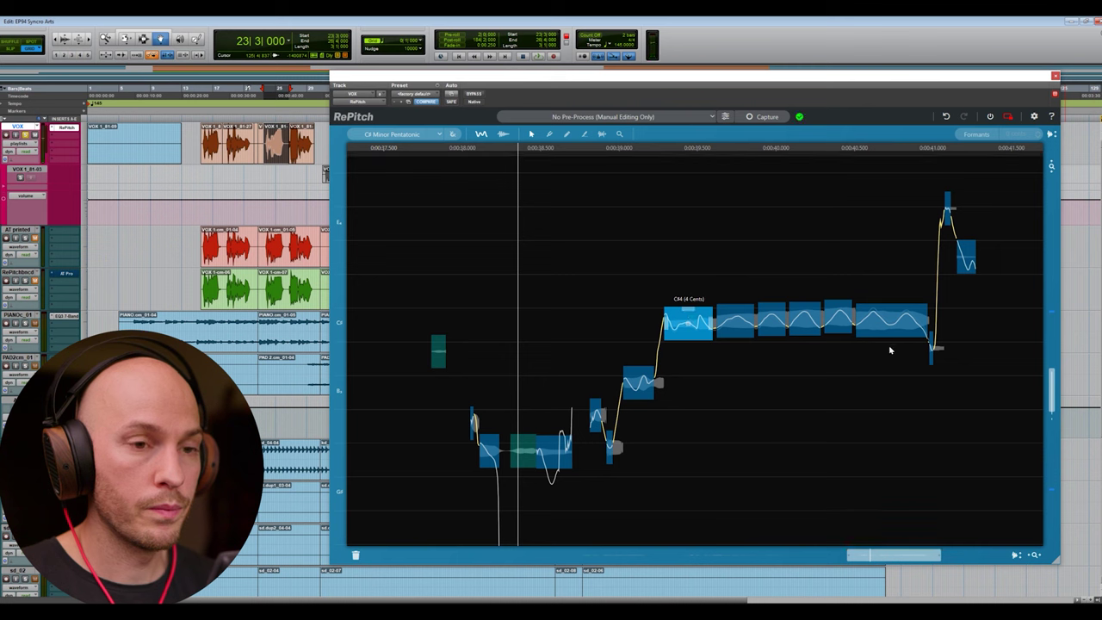
- Audition the six split C#4 segments and join them back into one sustained note
key("space")
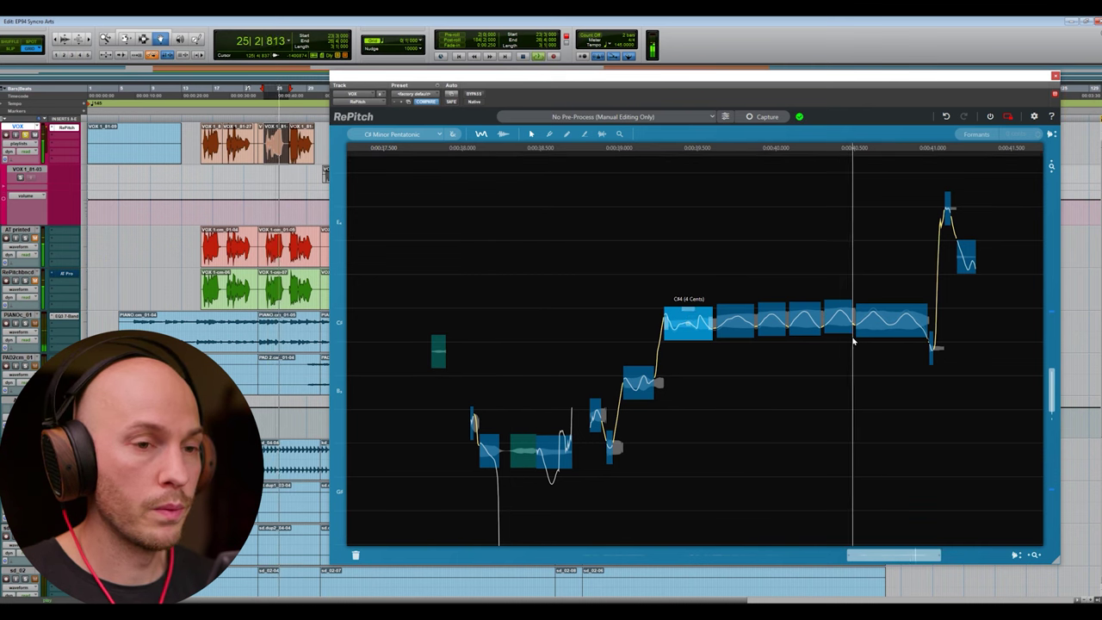
key("space")
left_click_drag(884, 356, 697, 321)
key("ctrl+j")
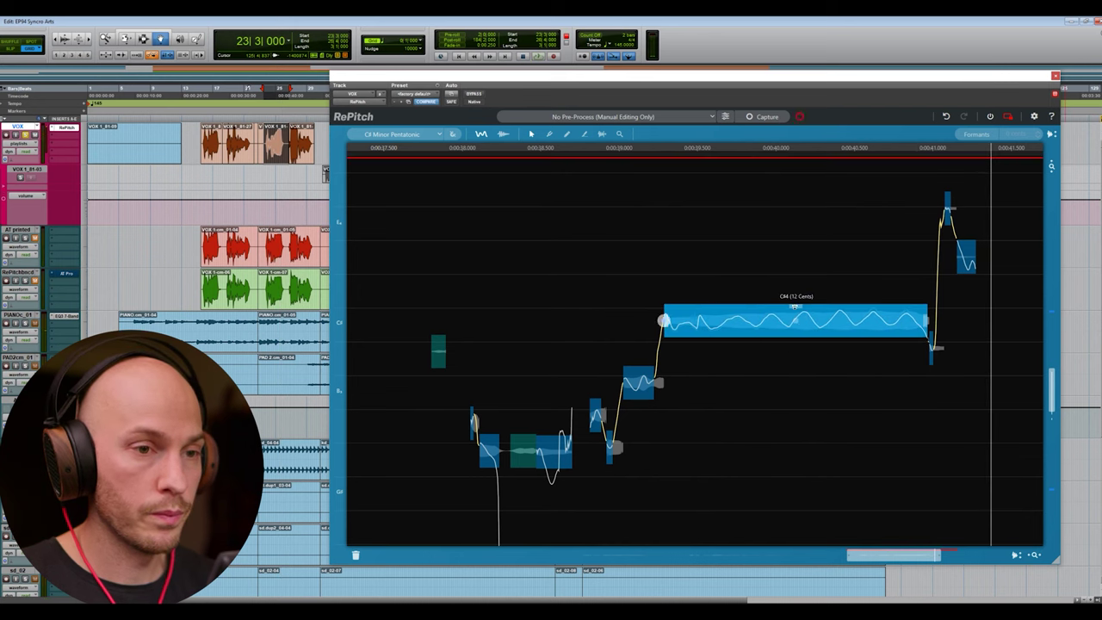
- Audition the joined C#4 note, split it near its middle and tune the second half to 9 cents
key("space")
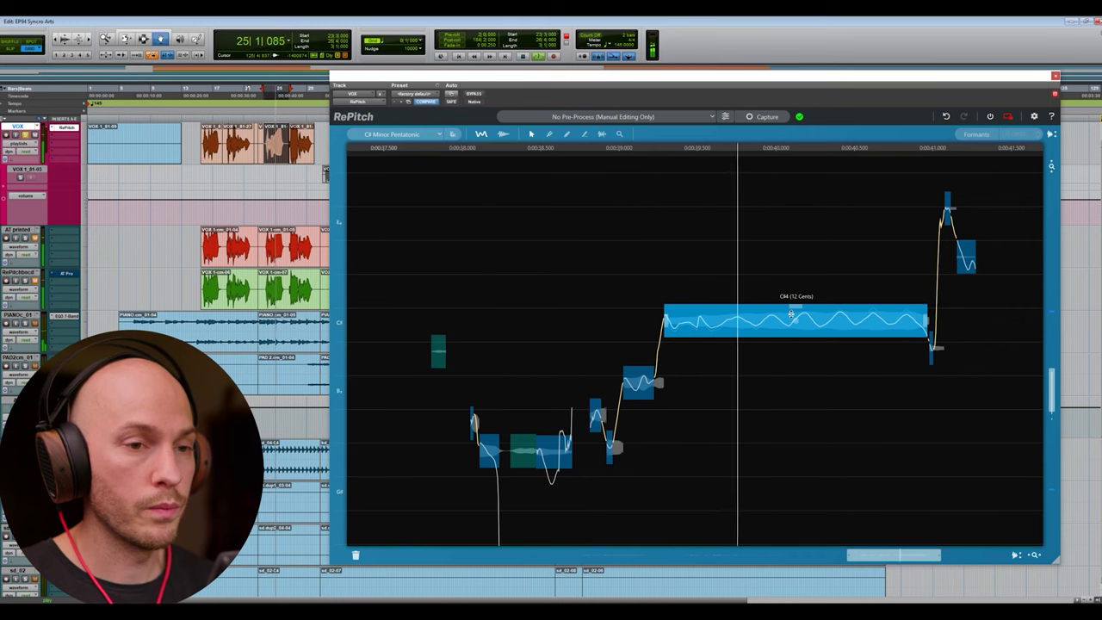
key("space")
double_click(790, 315)
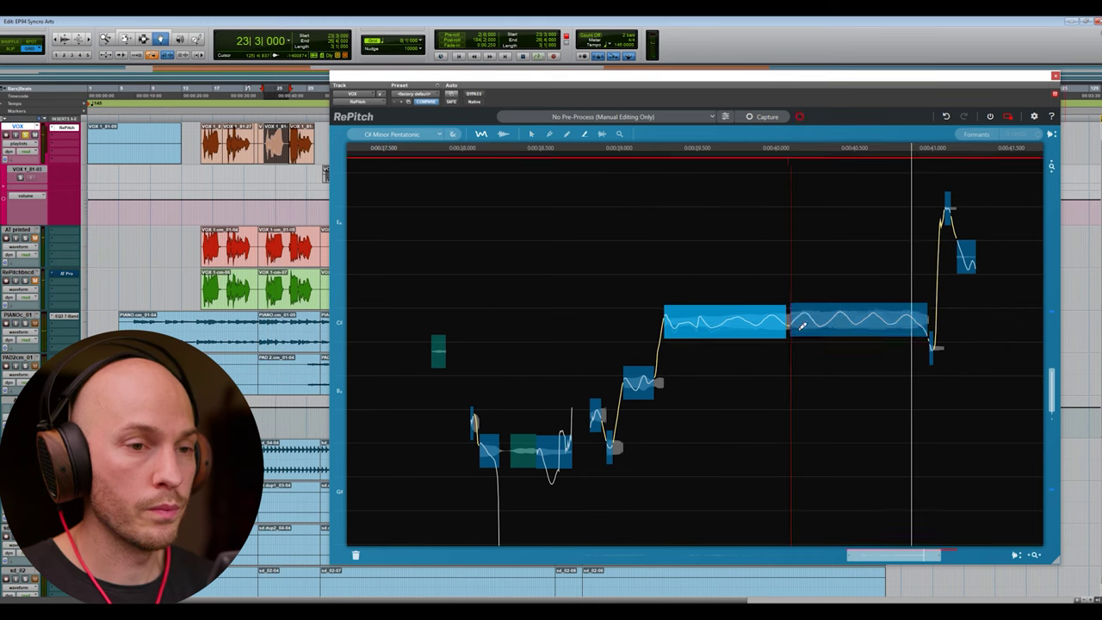
left_click_drag(818, 335, 819, 338)
- Play the phrase with the two-part C#4 note and compare it with the effect bypassed
key("space")
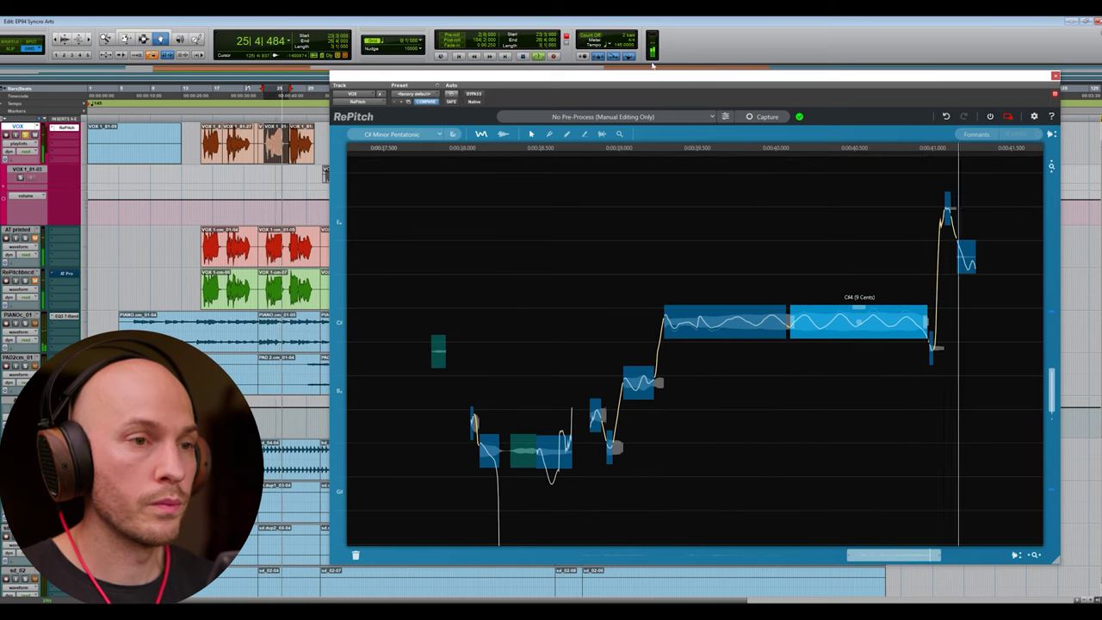
left_click(475, 94)
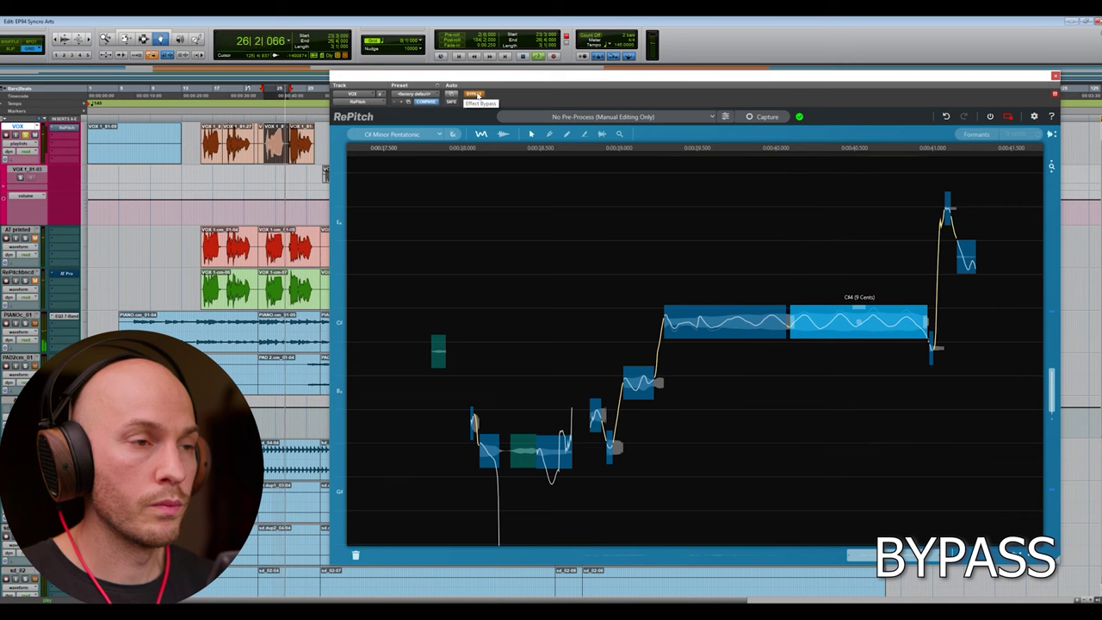
left_click(478, 95)
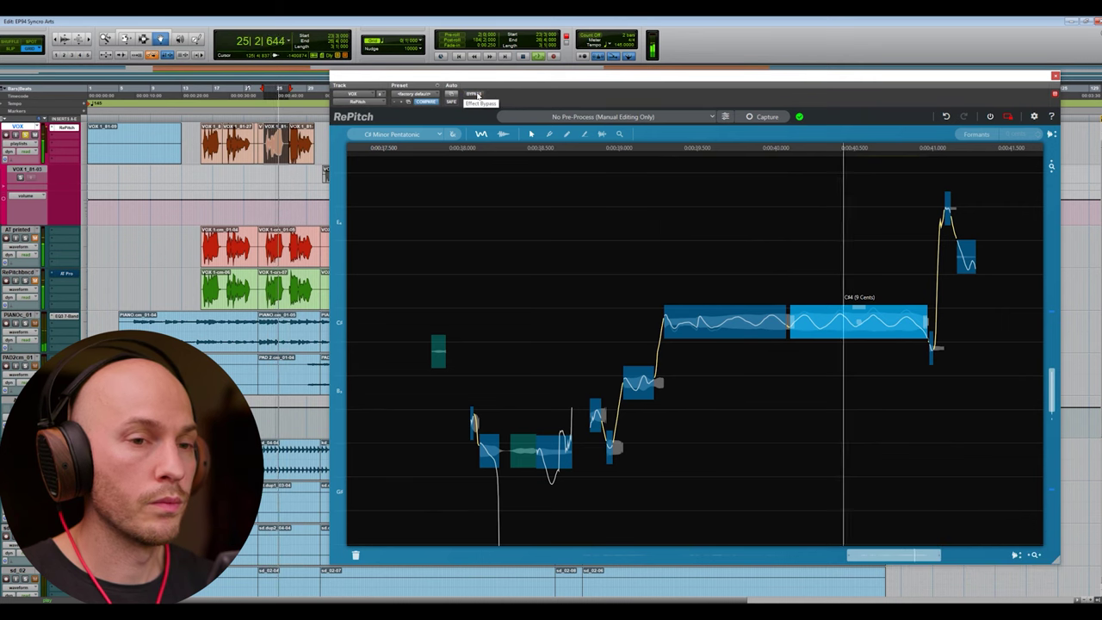
key("space")
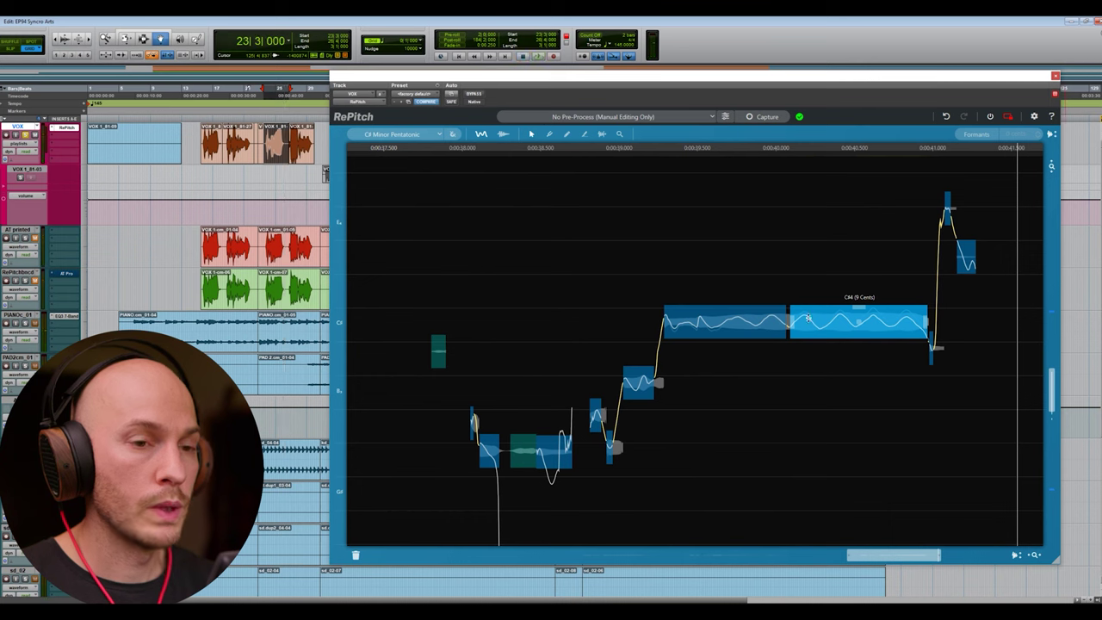
- Split the second half of the C#4 note near its middle and tune the final segment to 11 cents
double_click(855, 323)
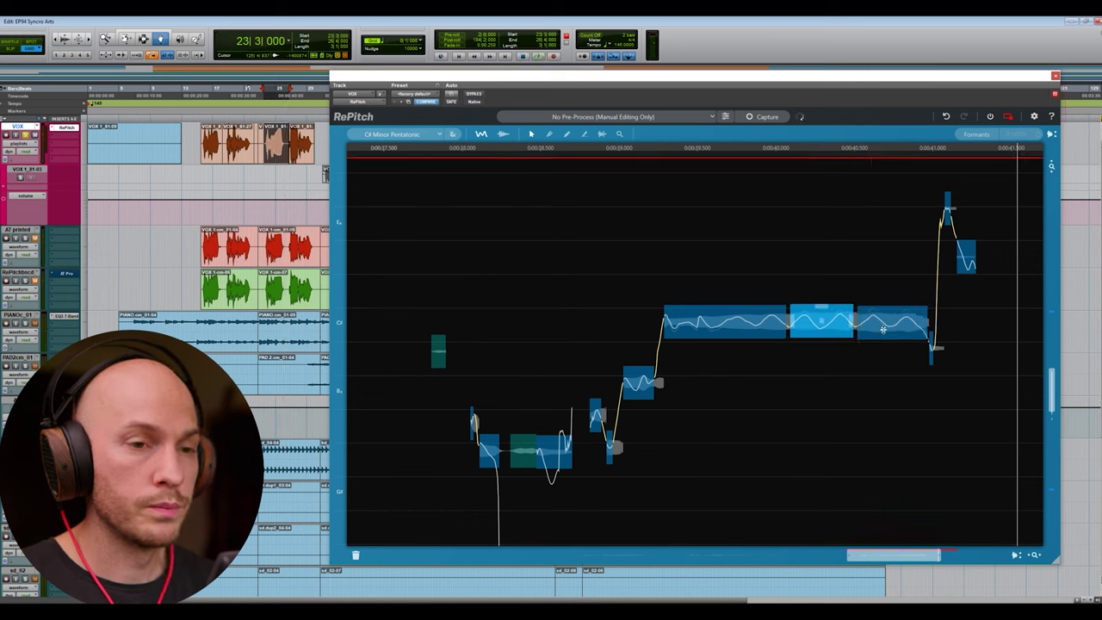
left_click(883, 330)
left_click_drag(883, 330, 885, 328)
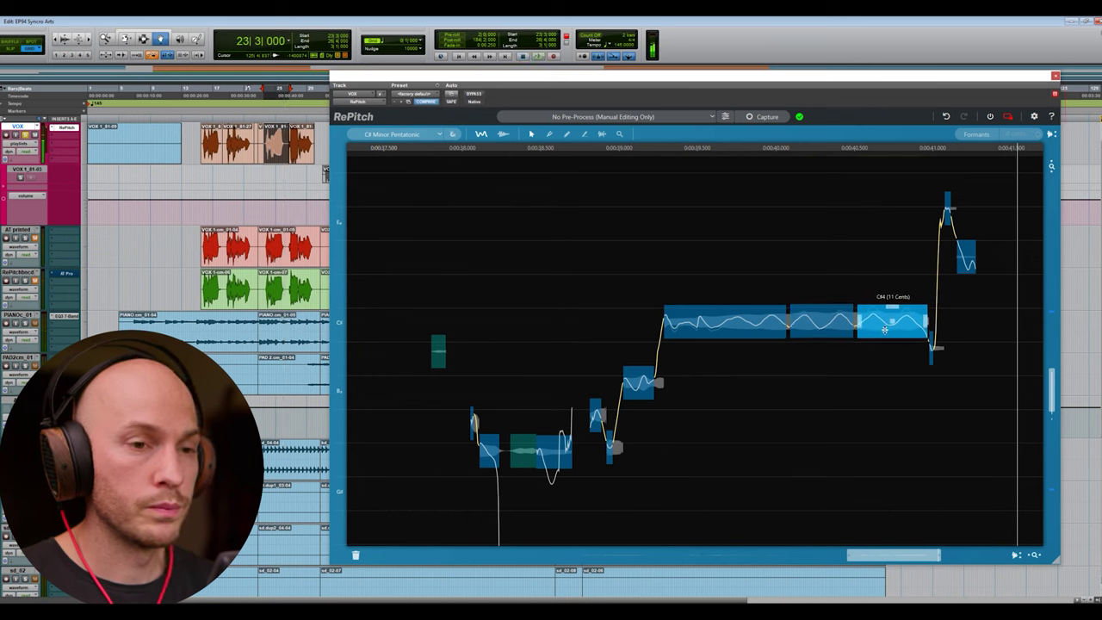
- Play the phrase with the three-part C#4 note and toggle the effect bypass to compare both versions
key("space")
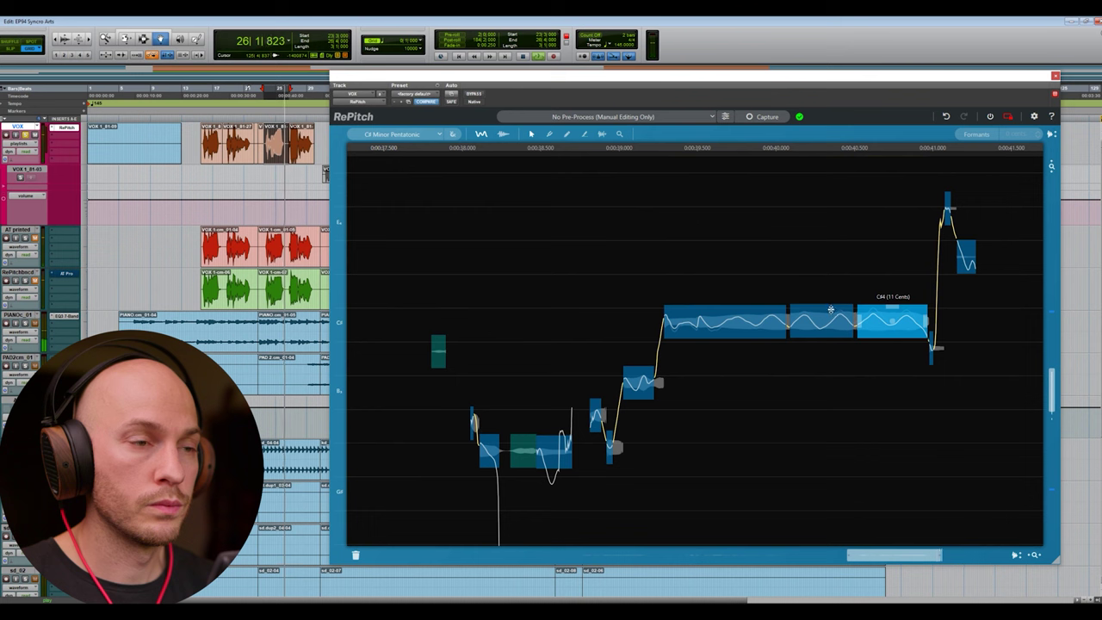
left_click(475, 95)
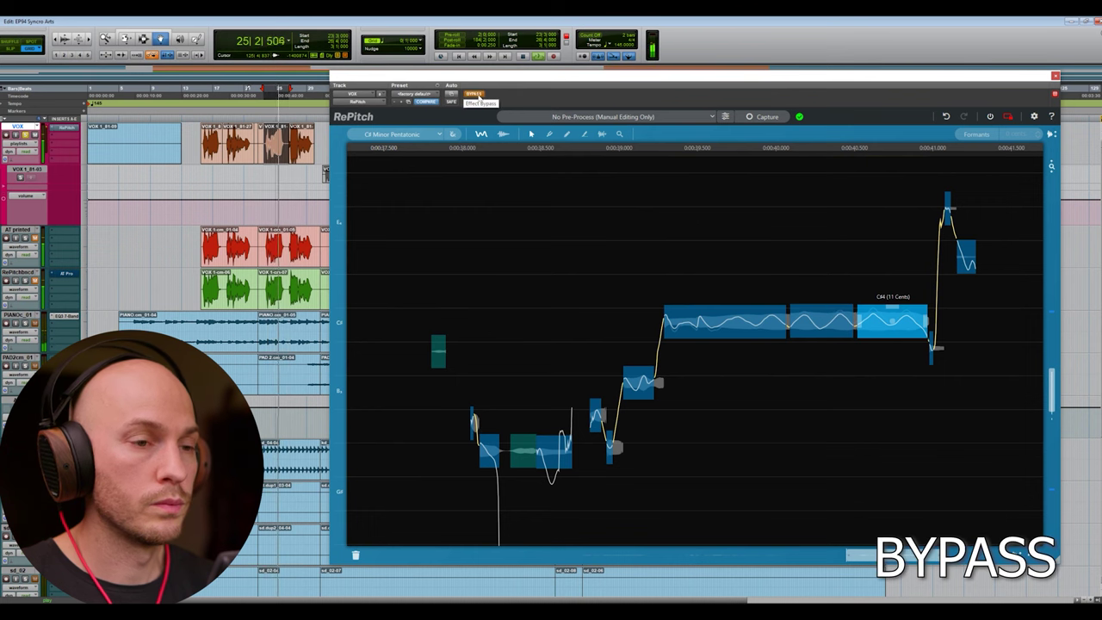
left_click(474, 95)
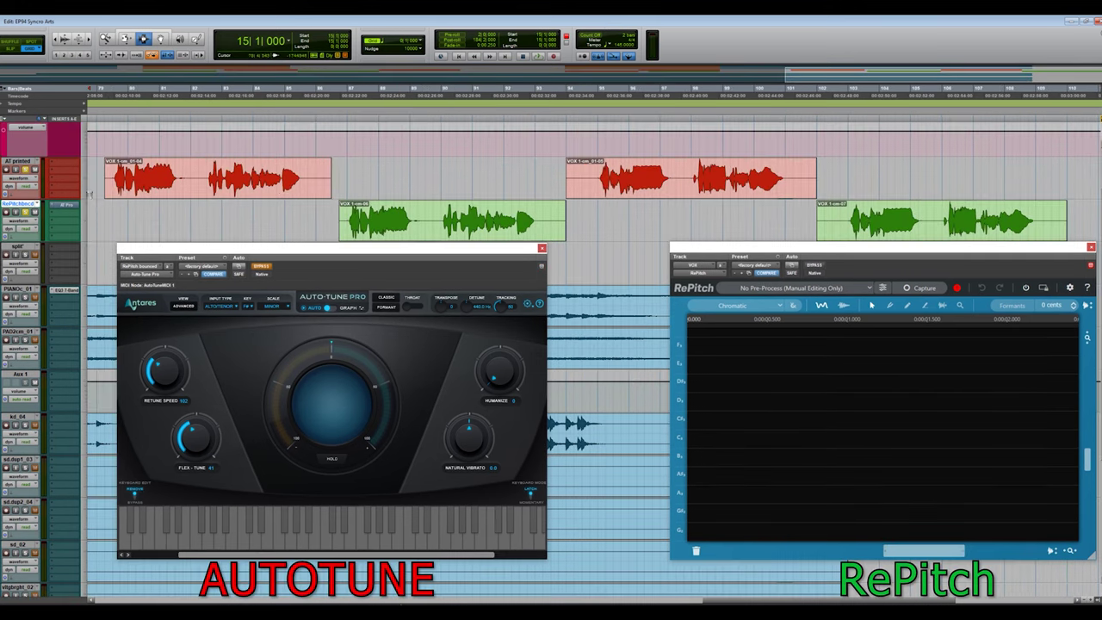
- Play the alternating Auto-Tune and RePitch vocal clips from just before the first red clip at bar 79
left_click(97, 90)
key("space")
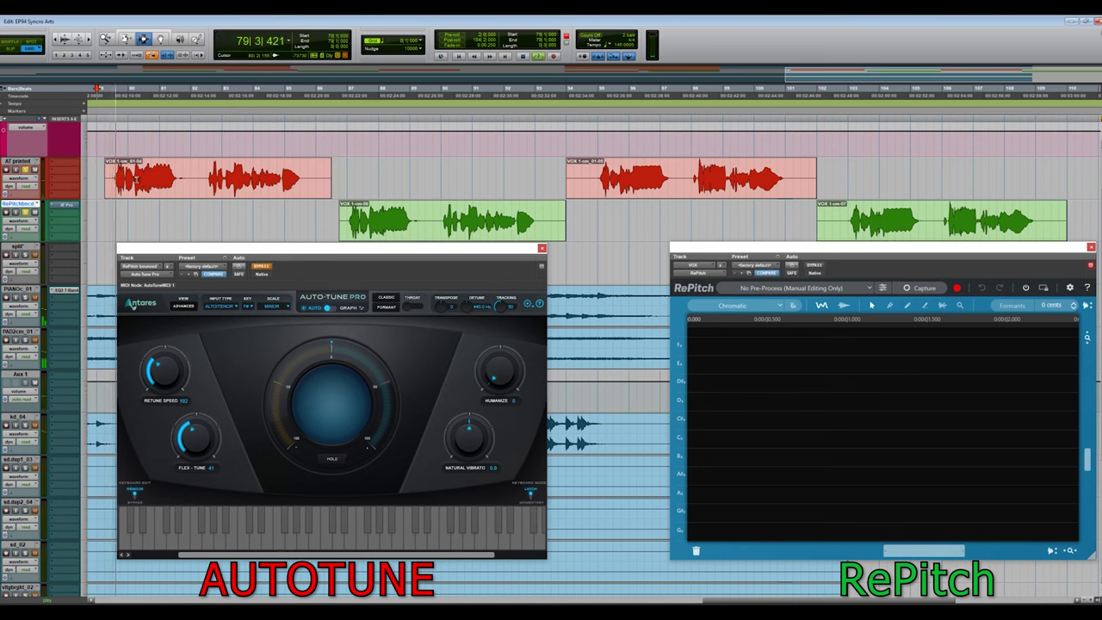